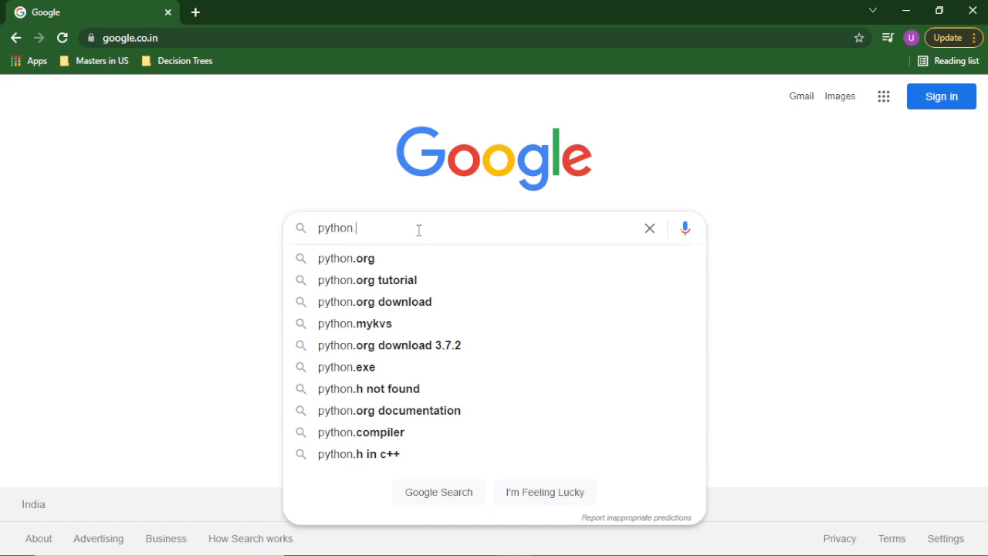
Search the web for python.org and open the official Python website
{"action": "type", "text": "org"}
{"action": "key", "text": "Return"}
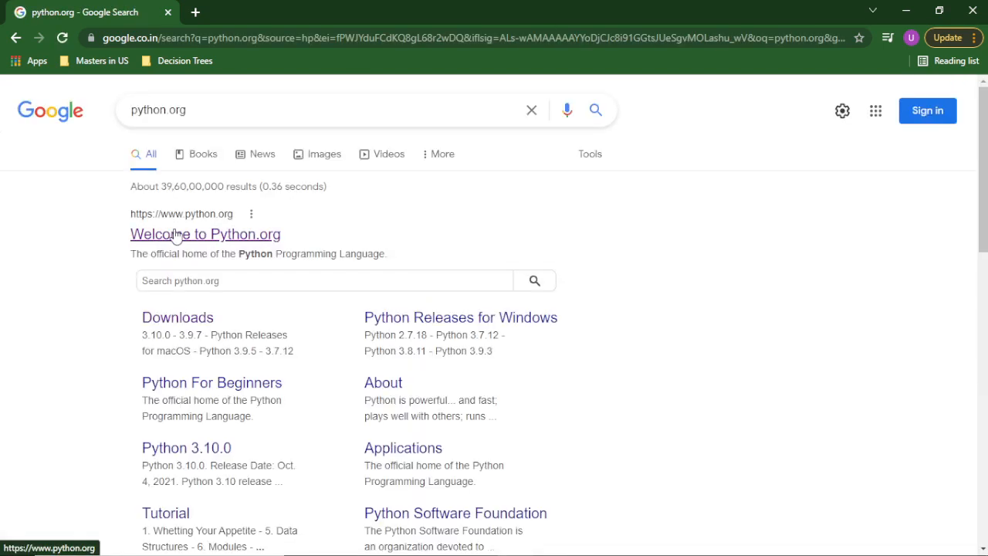
{"action": "left_click", "coordinate": [176, 235]}
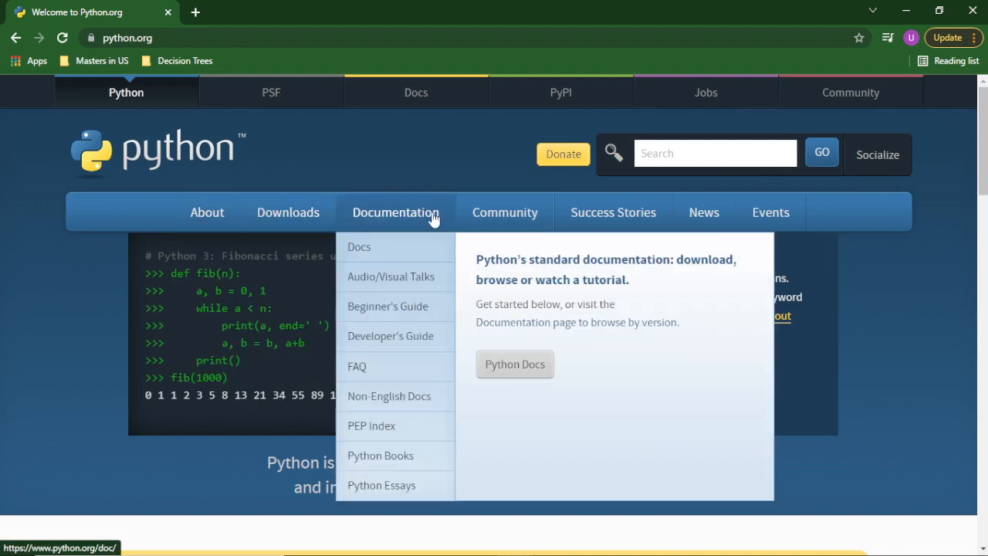
Open the list of Python releases for macOS from the site's downloads
{"action": "mouse_move", "coordinate": [309, 216]}
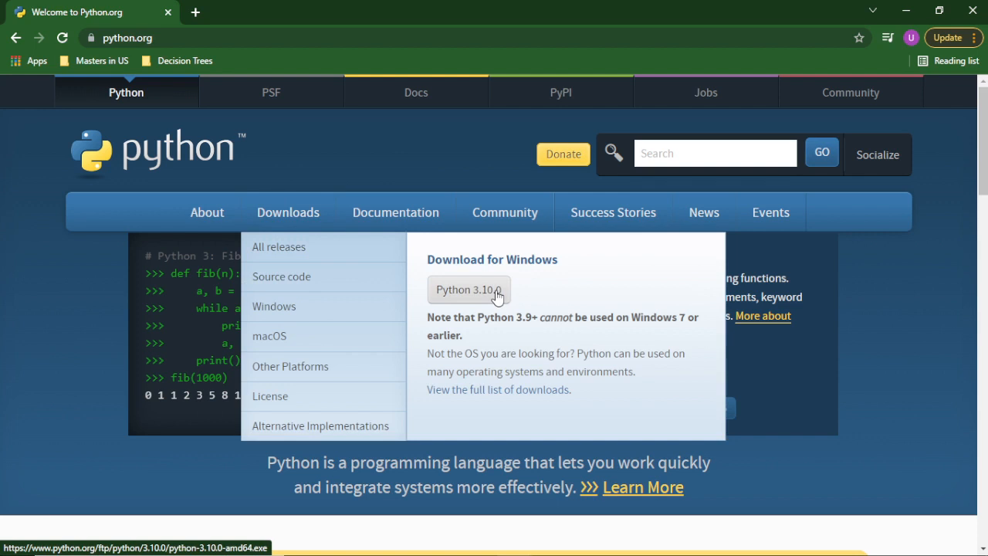
{"action": "left_click", "coordinate": [343, 341]}
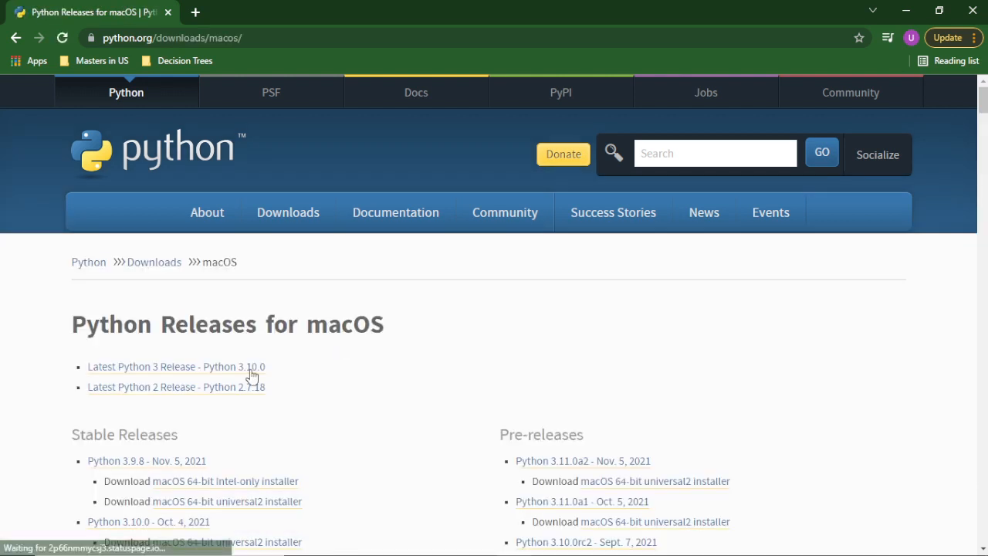
{"action": "scroll", "coordinate": [210, 386], "scroll_direction": "down", "scroll_amount": 1}
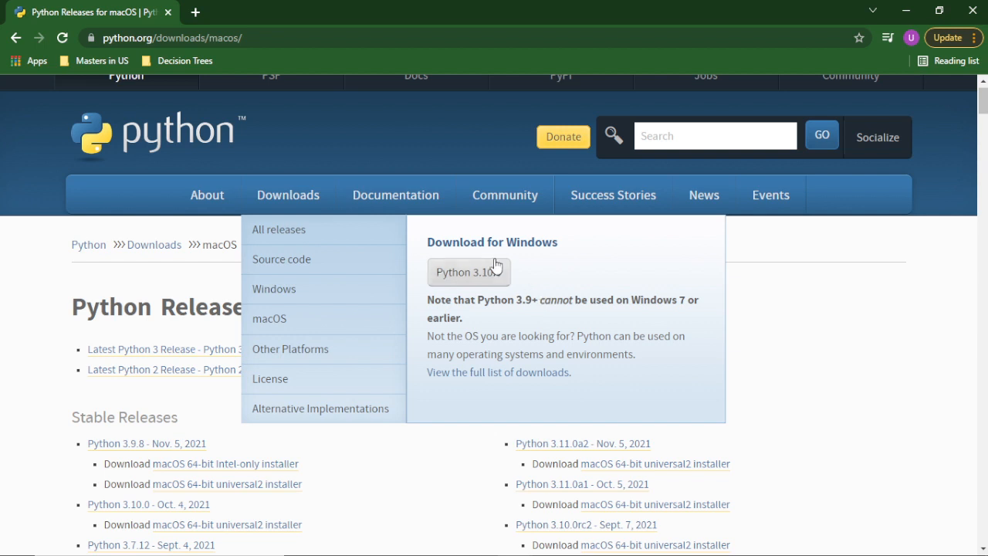
Open the full list of downloads and review the table of active Python releases
{"action": "left_click", "coordinate": [497, 381]}
{"action": "scroll", "coordinate": [497, 381], "scroll_direction": "down", "scroll_amount": 2}
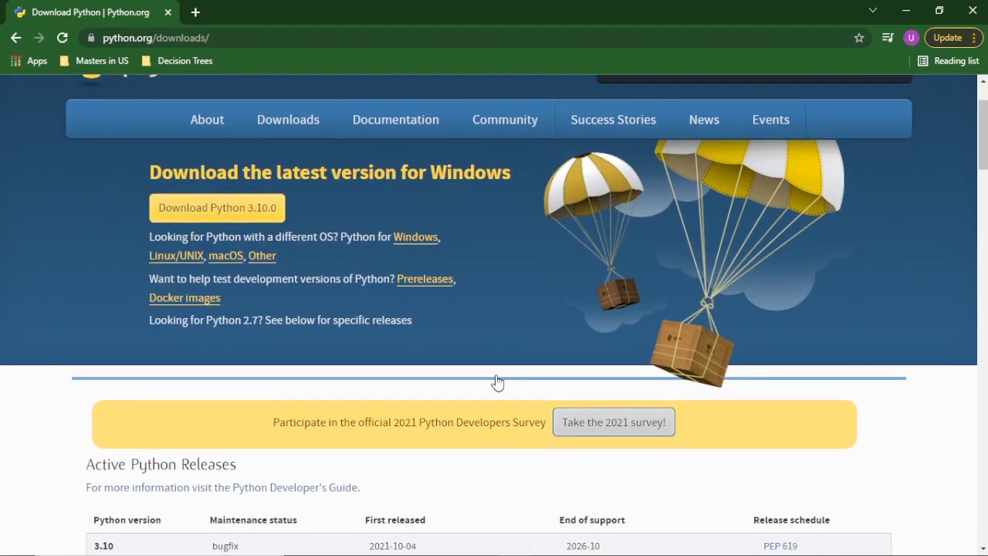
{"action": "scroll", "coordinate": [497, 381], "scroll_direction": "down", "scroll_amount": 2}
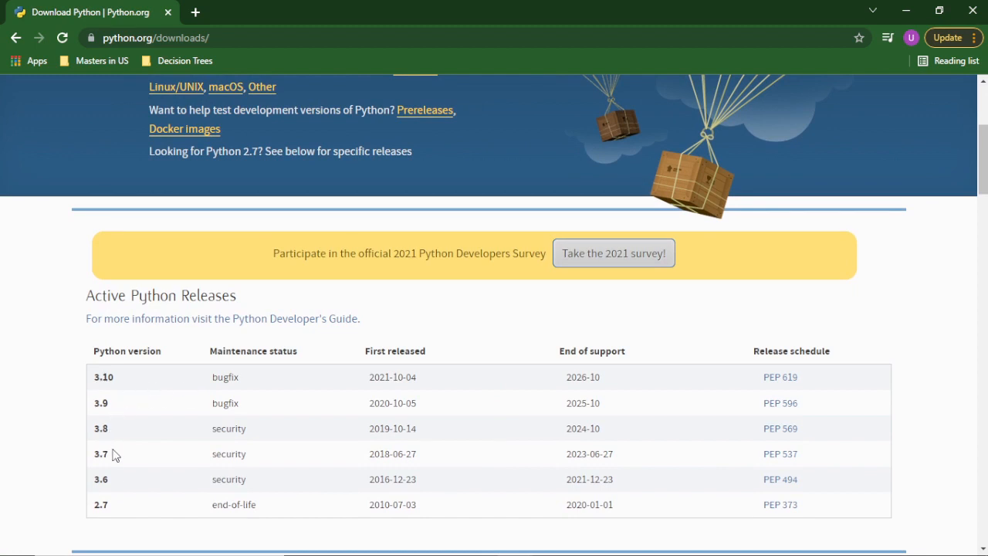
{"action": "scroll", "coordinate": [192, 432], "scroll_direction": "up", "scroll_amount": 3}
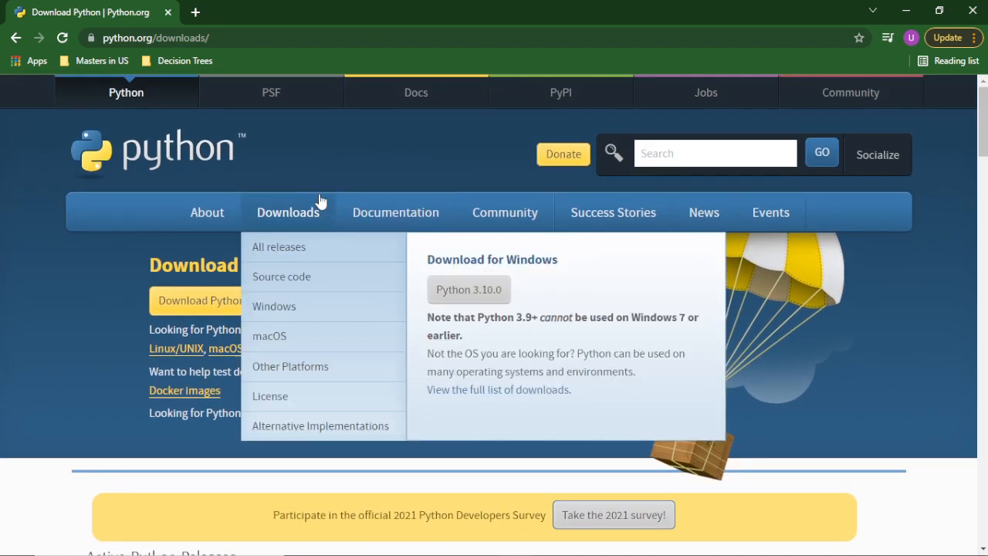
Download the Python 3.10.0 installer for Windows and show the downloaded file in its folder
{"action": "mouse_move", "coordinate": [386, 223]}
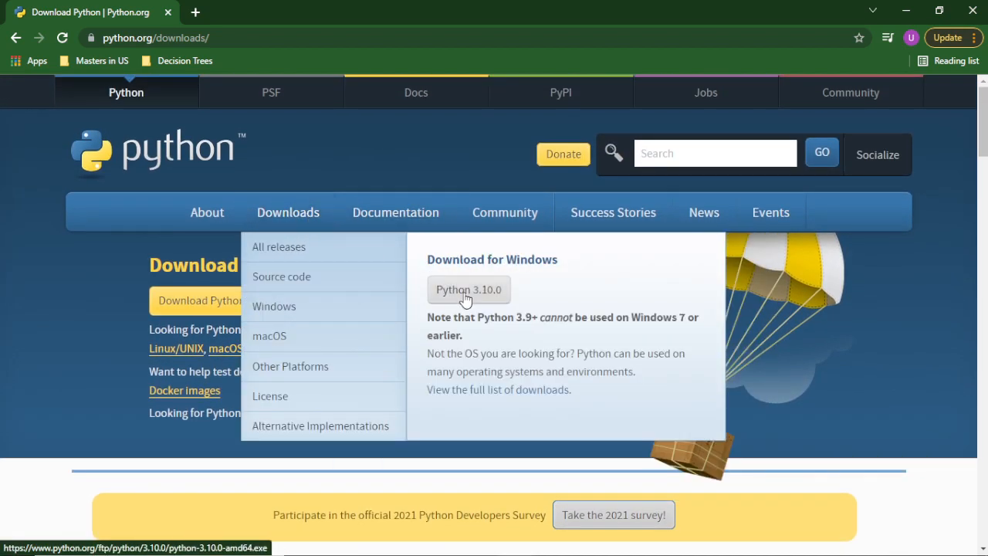
{"action": "left_click", "coordinate": [466, 300]}
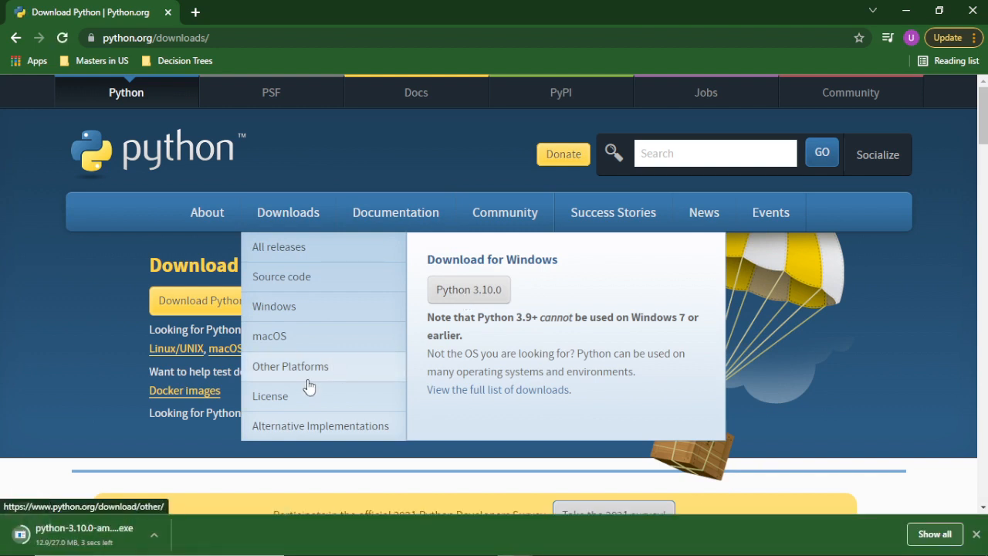
{"action": "left_click", "coordinate": [157, 541]}
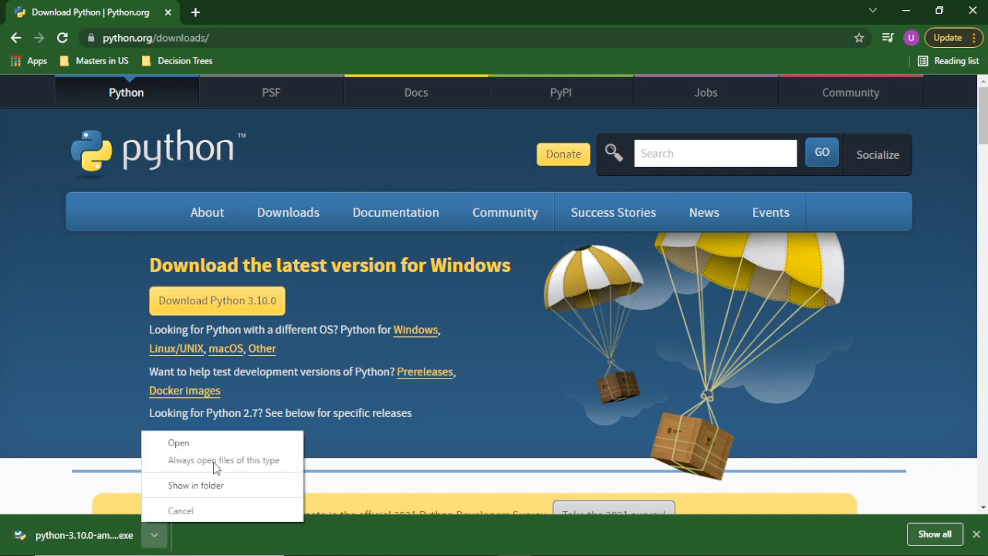
{"action": "left_click", "coordinate": [196, 487]}
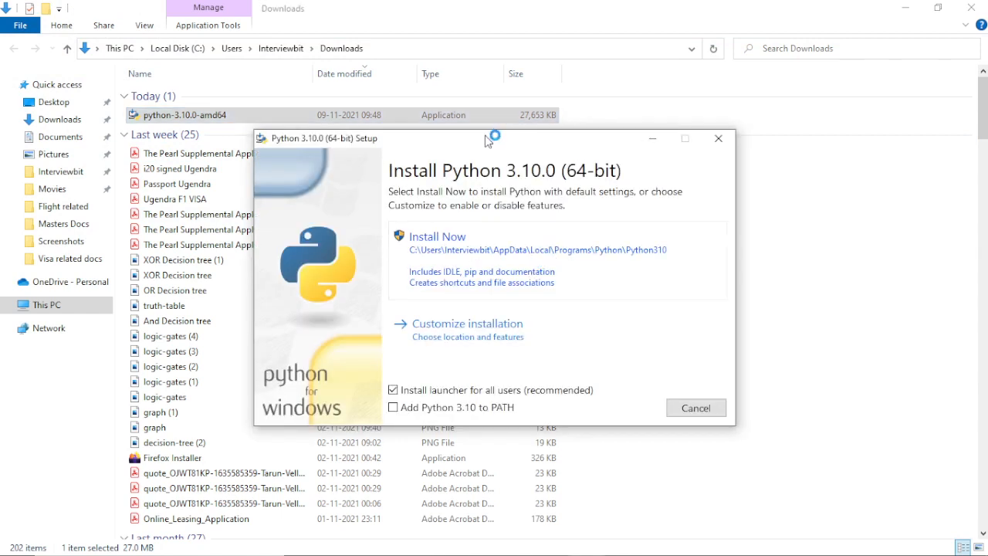
Enable adding Python 3.10 to PATH, choose the customized installation and accept the default optional features
{"action": "left_click_drag", "start_coordinate": [485, 135], "coordinate": [355, 115]}
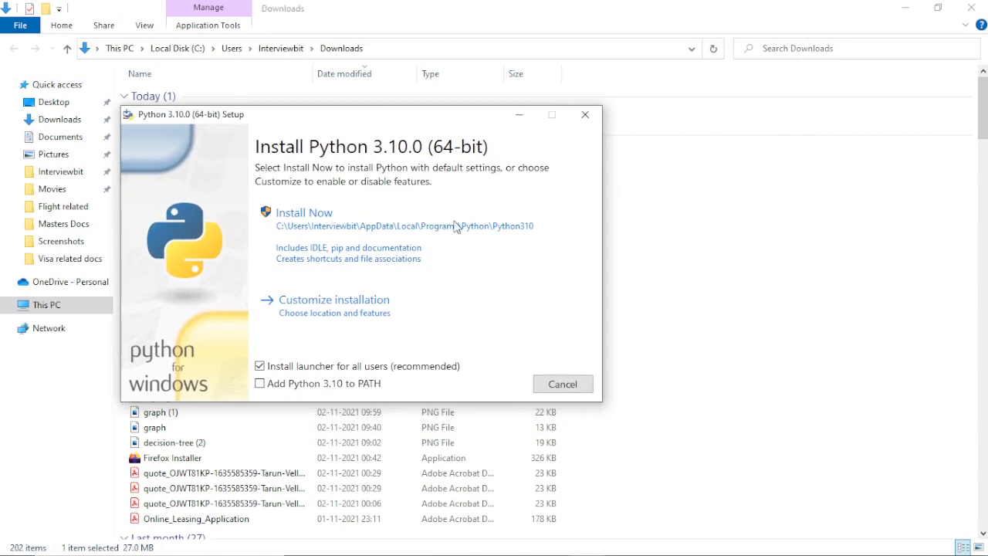
{"action": "left_click", "coordinate": [260, 383]}
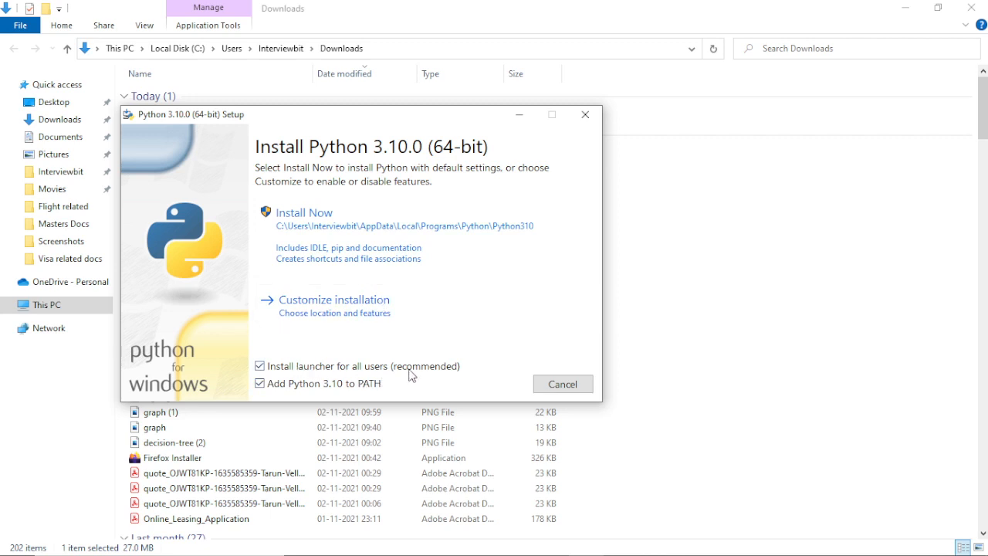
{"action": "left_click", "coordinate": [378, 303]}
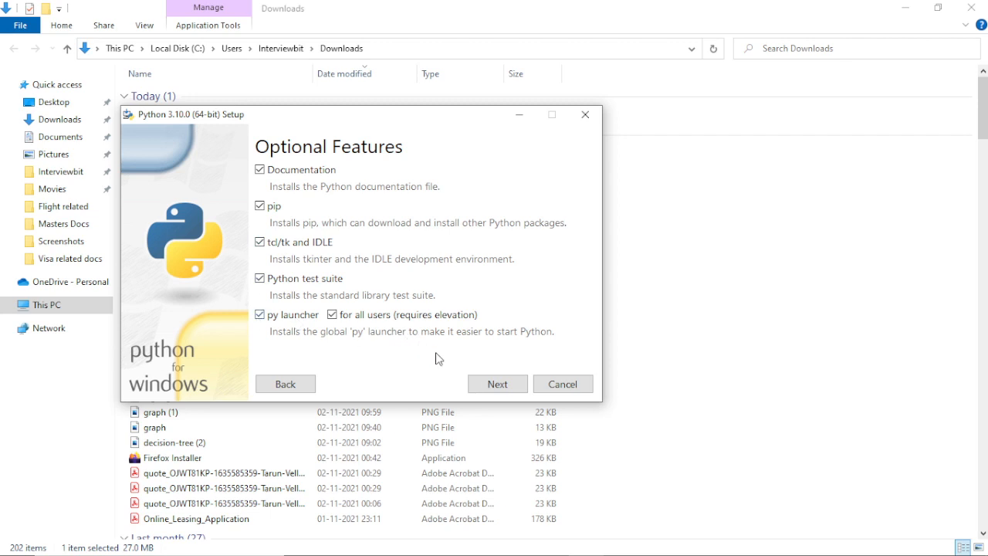
{"action": "left_click", "coordinate": [506, 385]}
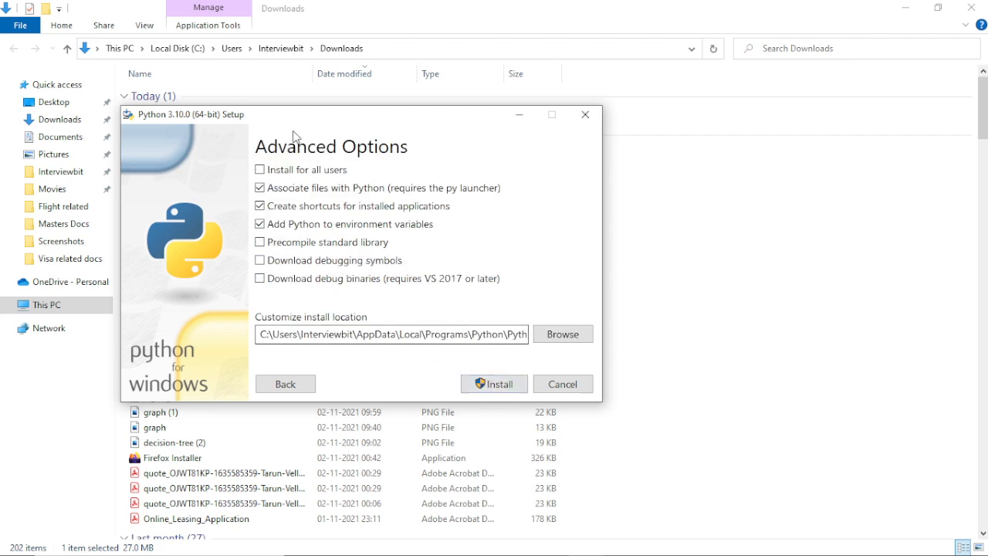
Enable installing for all users and downloading both the debugging symbols and the debug binaries
{"action": "left_click", "coordinate": [263, 171]}
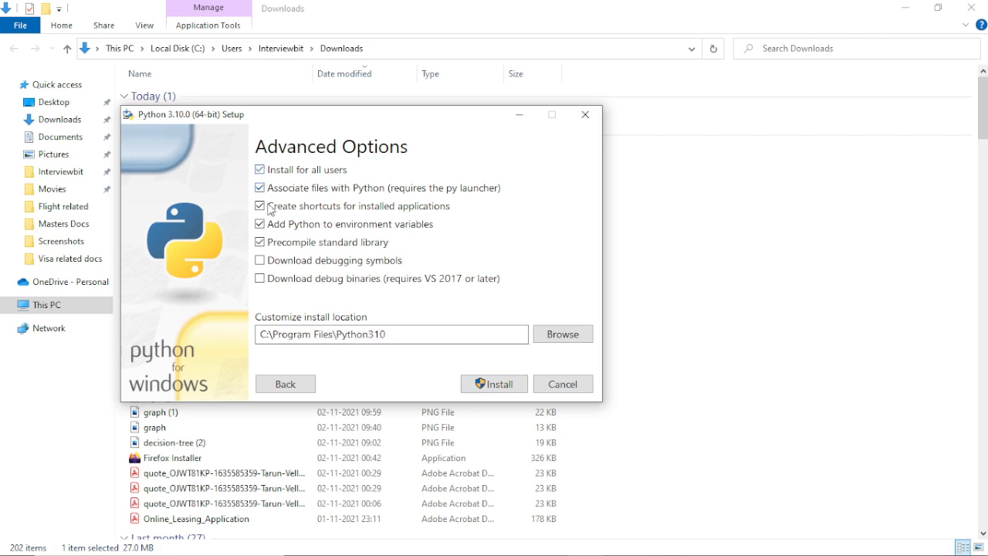
{"action": "left_click", "coordinate": [260, 261]}
{"action": "left_click", "coordinate": [261, 278]}
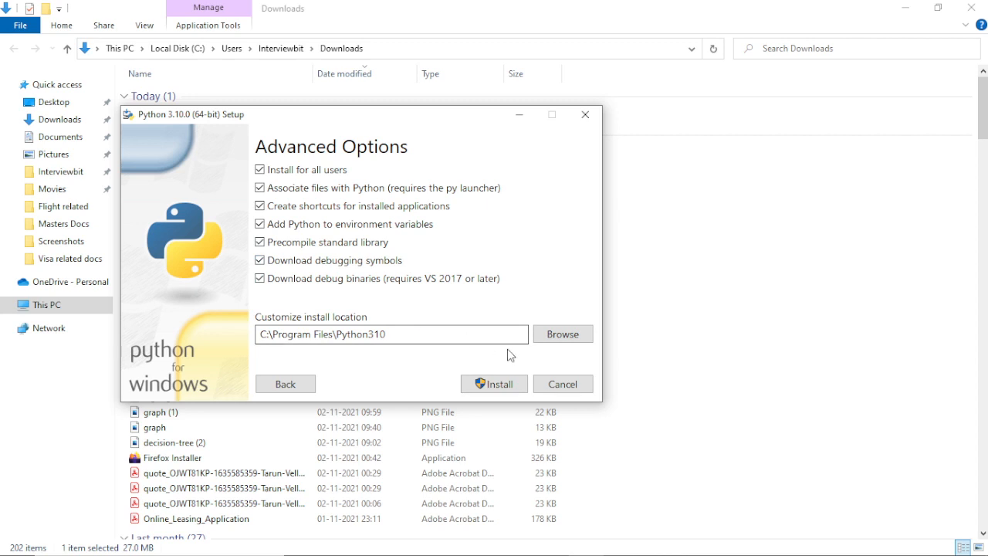
Install Python into C:\Program Files\Python310 and close the setup when it finishes
{"action": "left_click", "coordinate": [563, 335]}
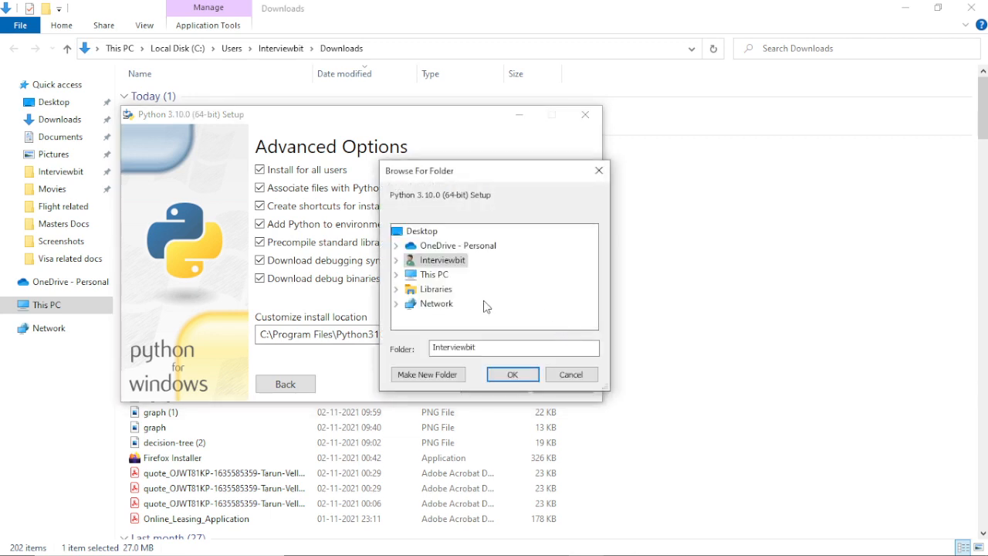
{"action": "left_click", "coordinate": [608, 172]}
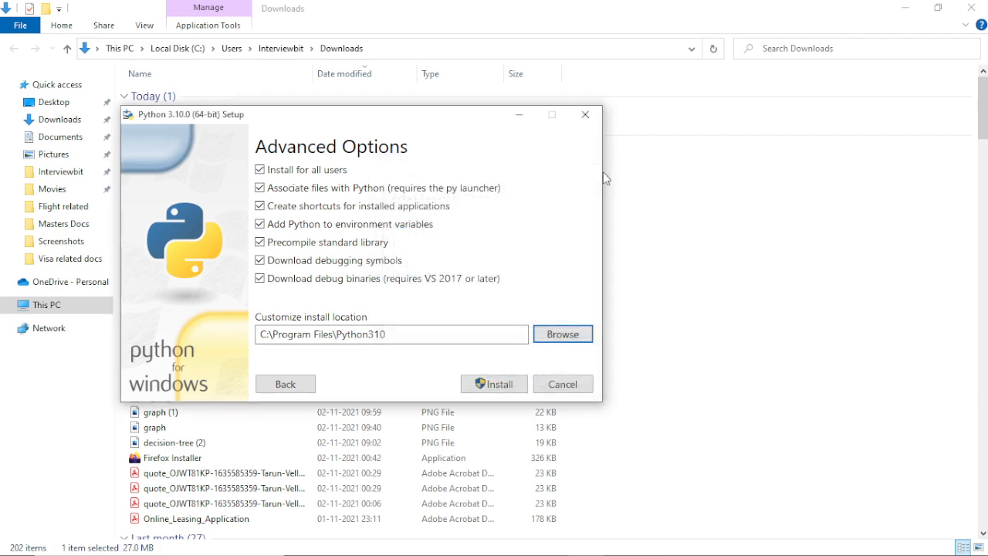
{"action": "left_click", "coordinate": [514, 385]}
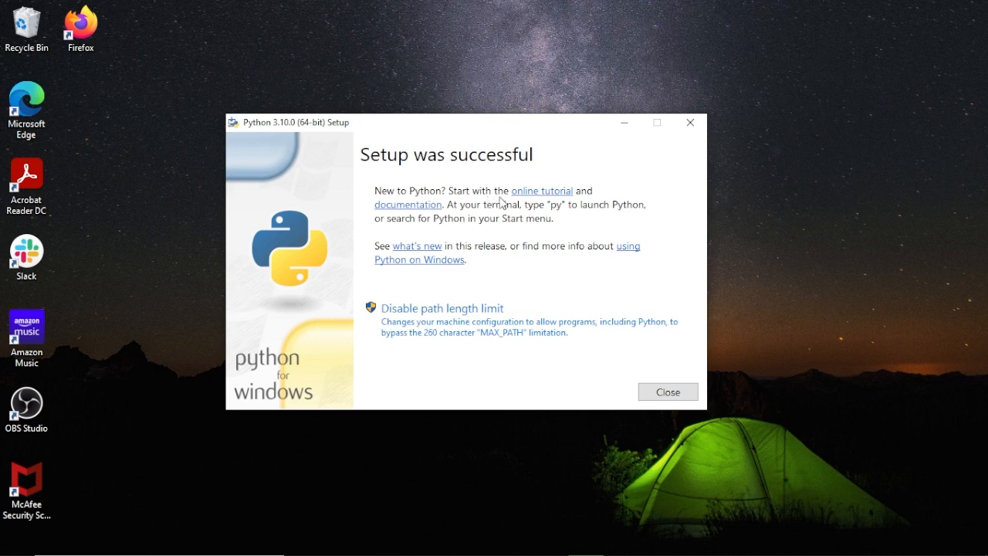
{"action": "left_click", "coordinate": [671, 393]}
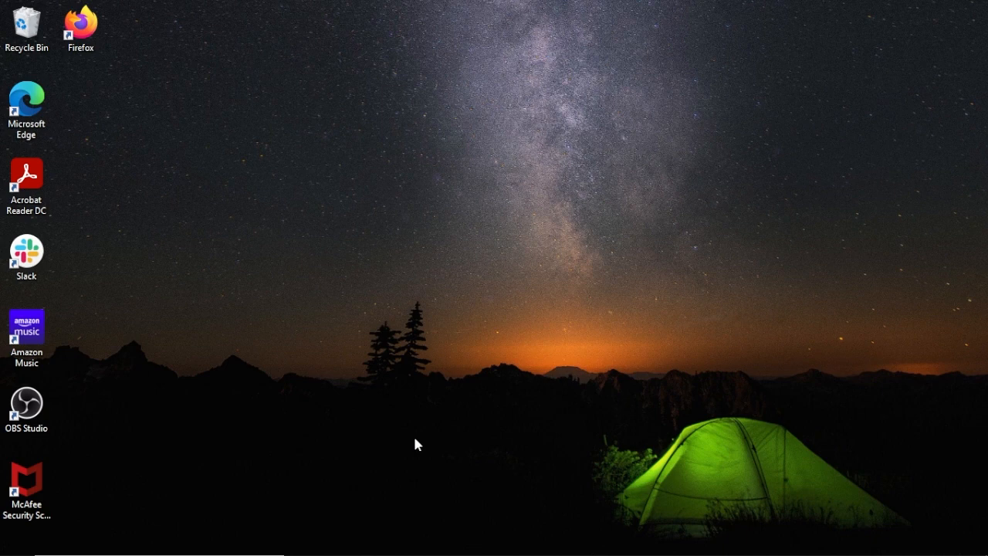
Open a Command Prompt and check the installed version with python --version and py --version
{"action": "key", "text": "super+r"}
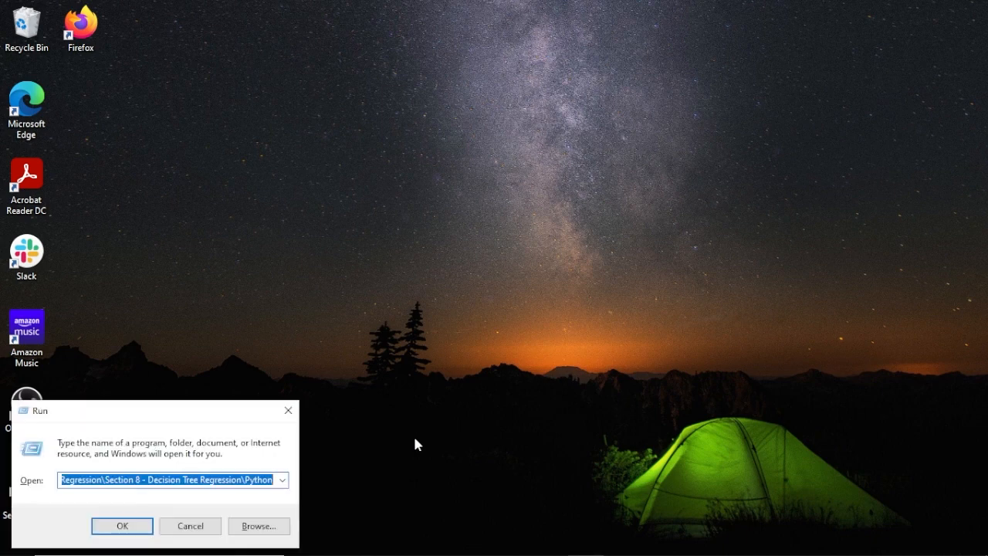
{"action": "type", "text": "cmd"}
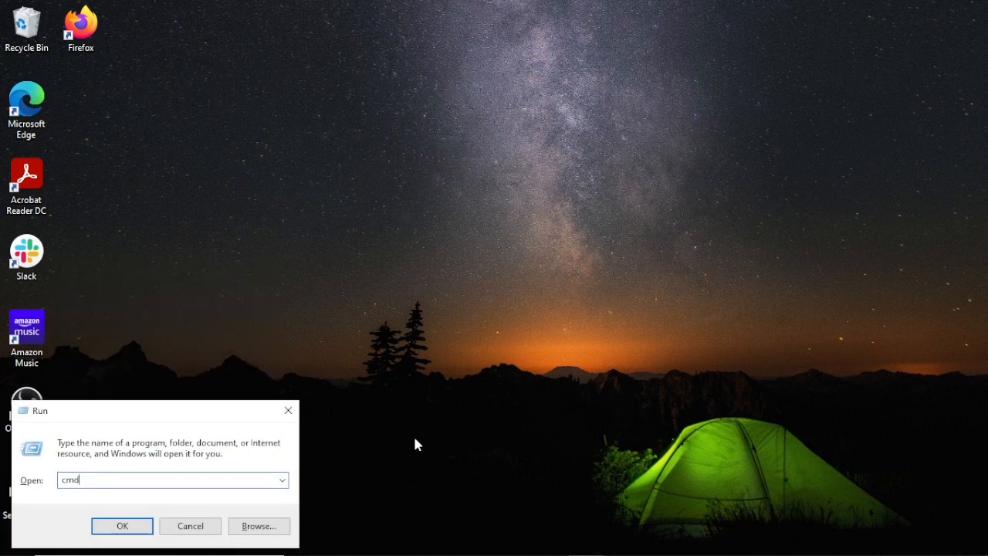
{"action": "key", "text": "Return"}
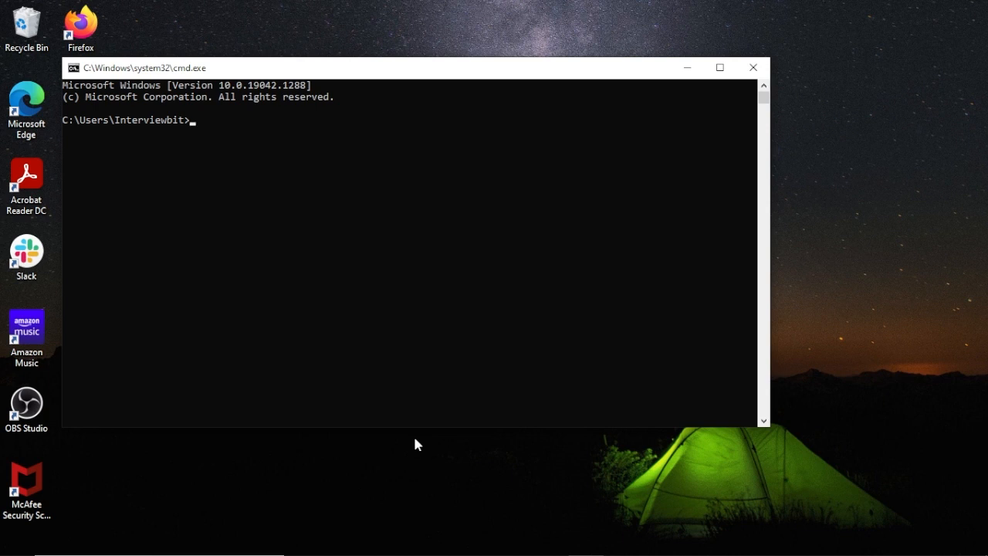
{"action": "type", "text": "python --version"}
{"action": "key", "text": "Return"}
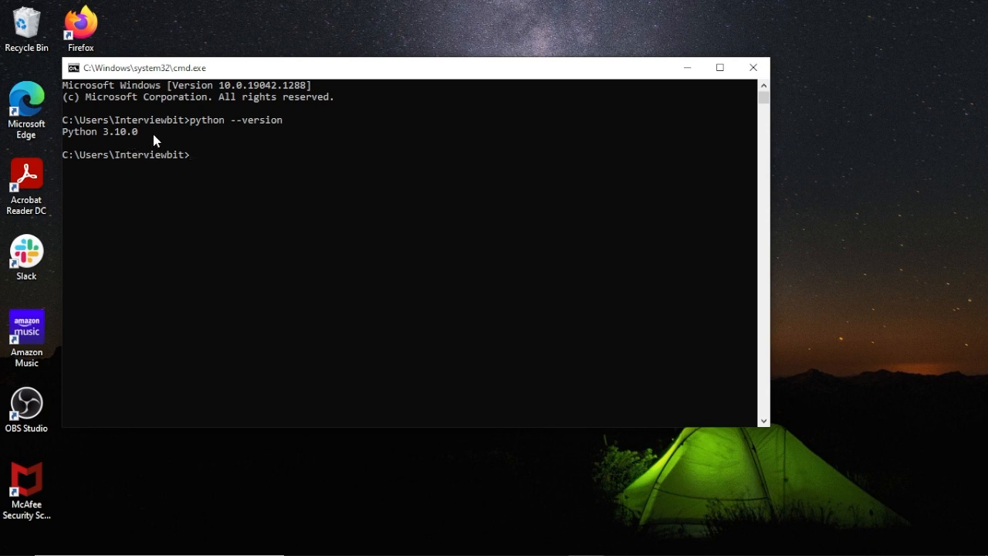
{"action": "type", "text": "py --version"}
{"action": "key", "text": "Return"}
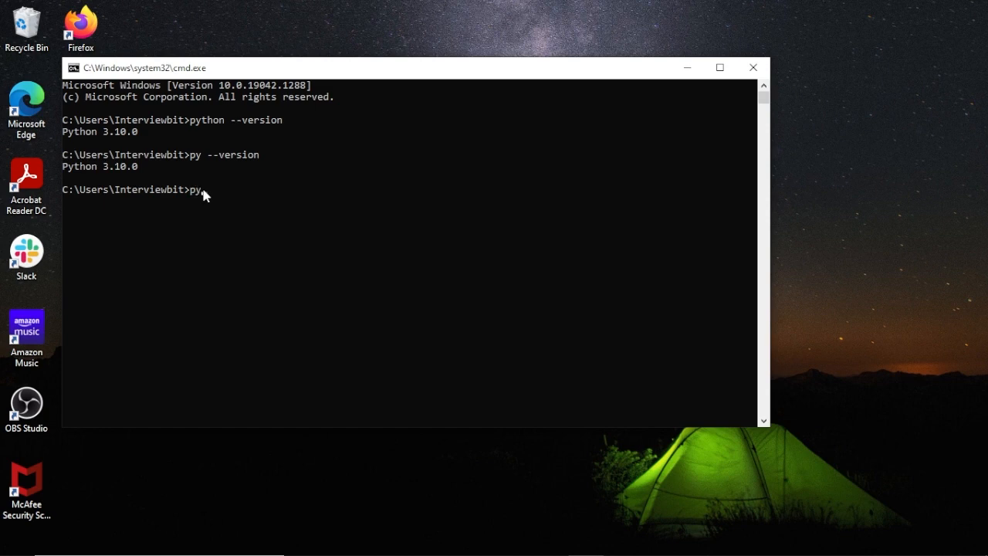
Start the Python interpreter with py and run print("Hello World")
{"action": "key", "text": "Return"}
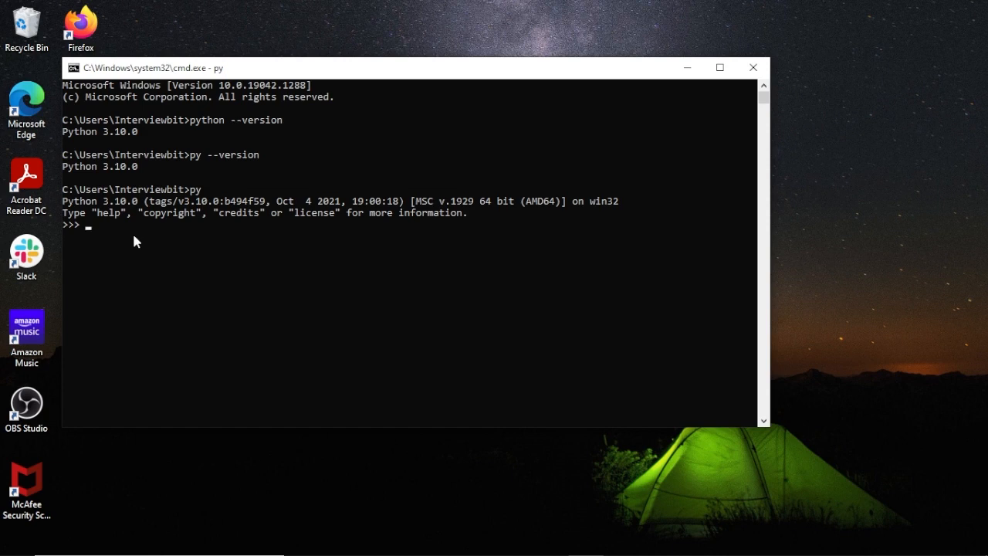
{"action": "type", "text": "print(\"Hello World\")"}
{"action": "key", "text": "Return"}
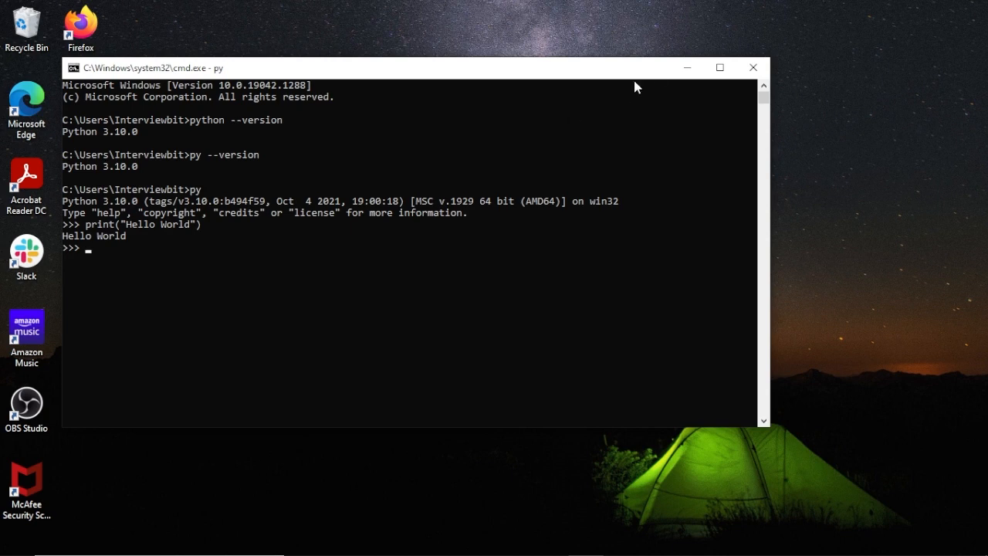
Minimize the Command Prompt and launch IDLE (Python 3.10 64-bit) through a Windows search
{"action": "left_click", "coordinate": [690, 68]}
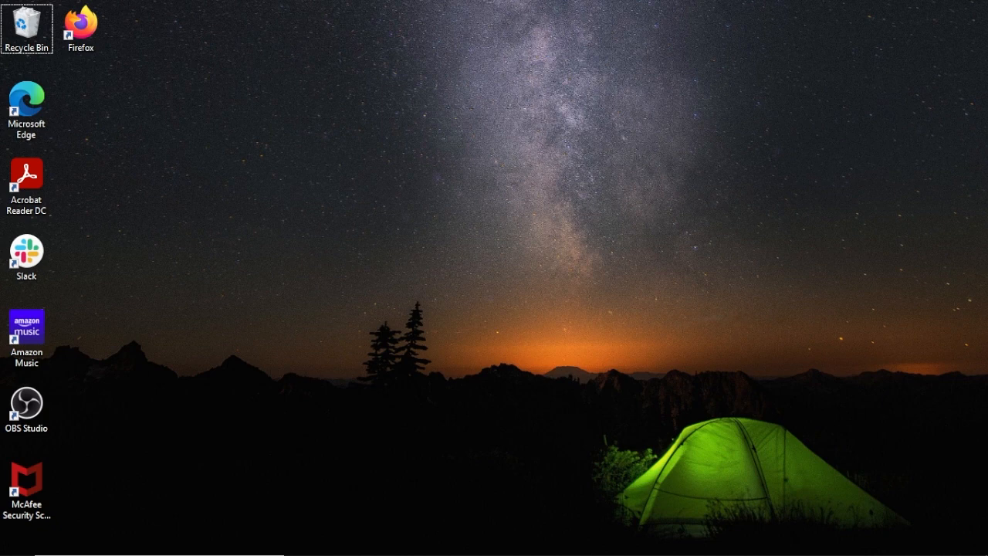
{"action": "left_click", "coordinate": [122, 546]}
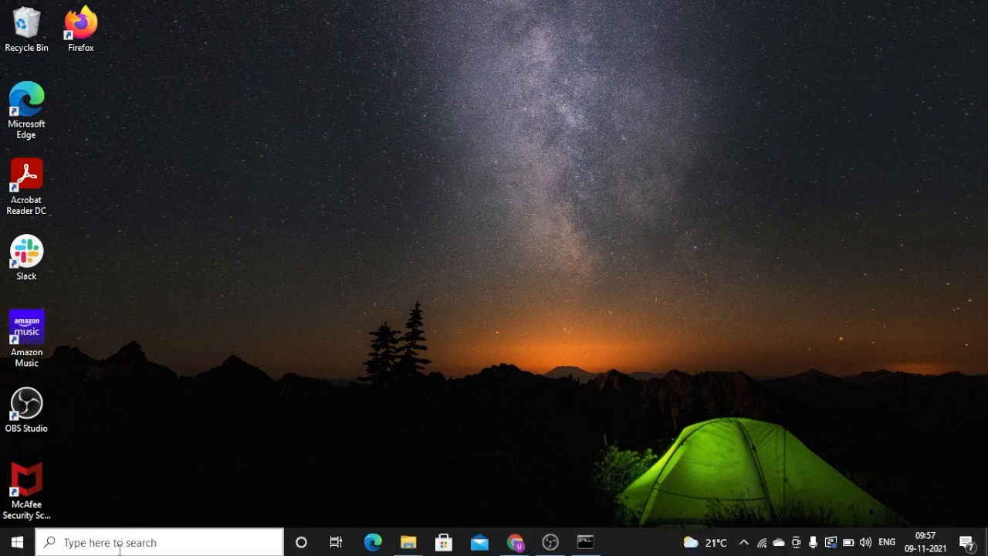
{"action": "type", "text": "idle"}
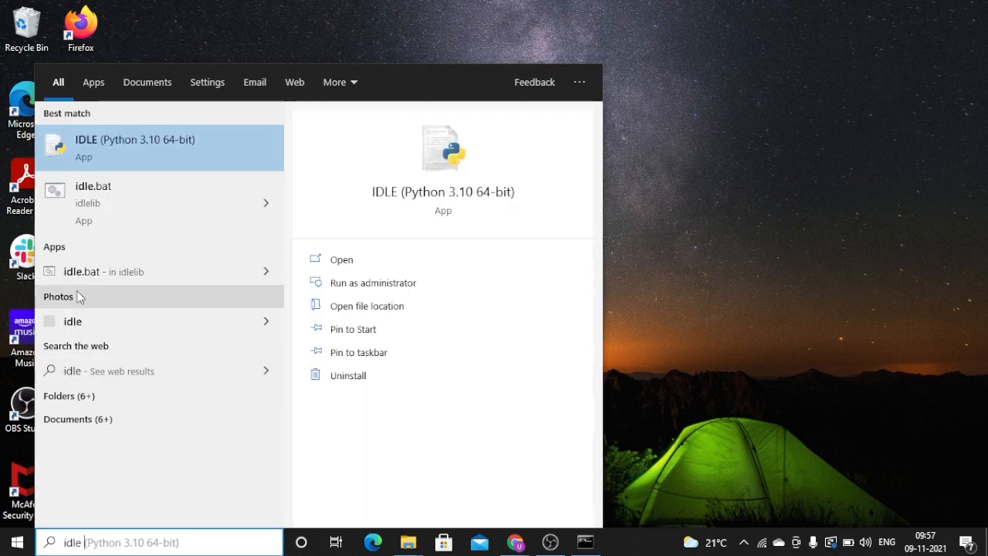
{"action": "left_click", "coordinate": [179, 159]}
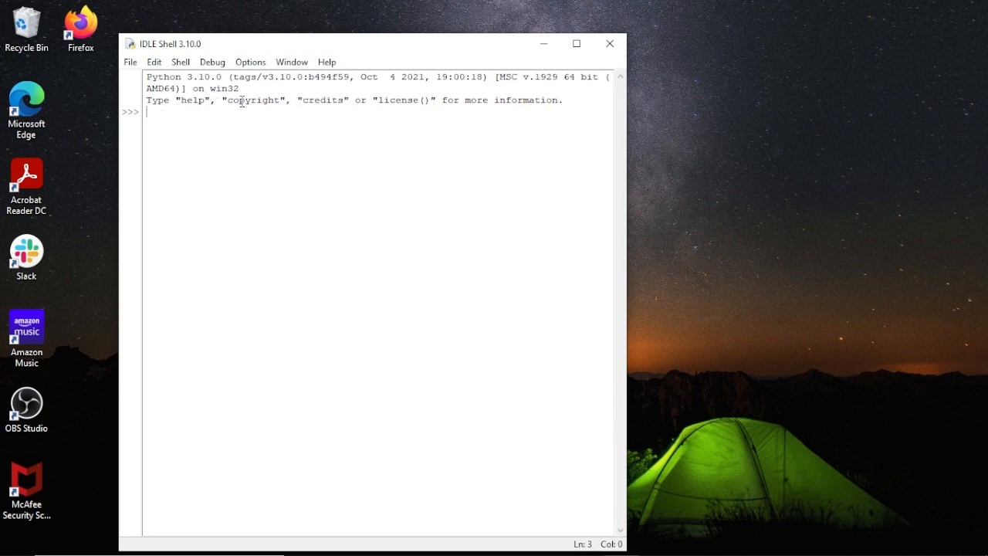
{"action": "left_click", "coordinate": [130, 62]}
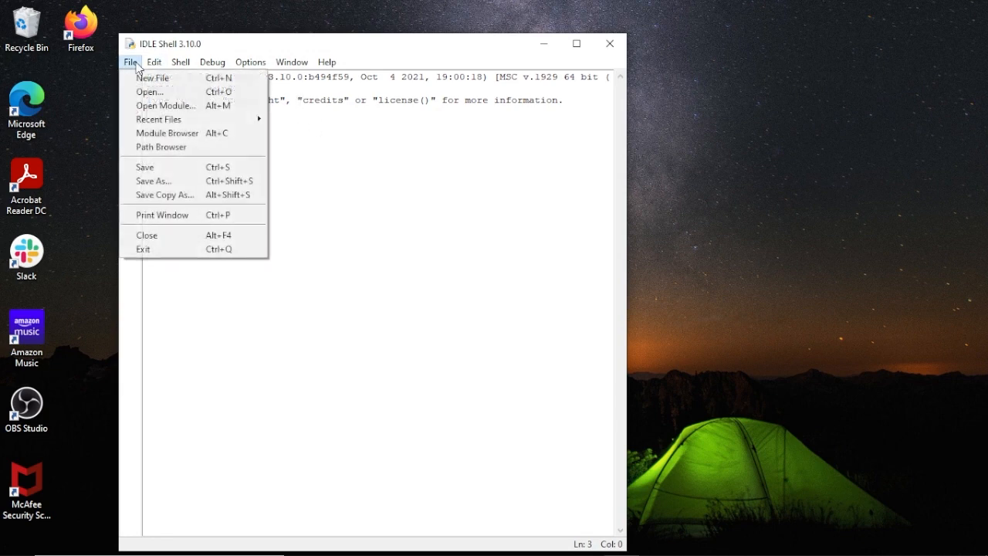
{"action": "mouse_move", "coordinate": [155, 62]}
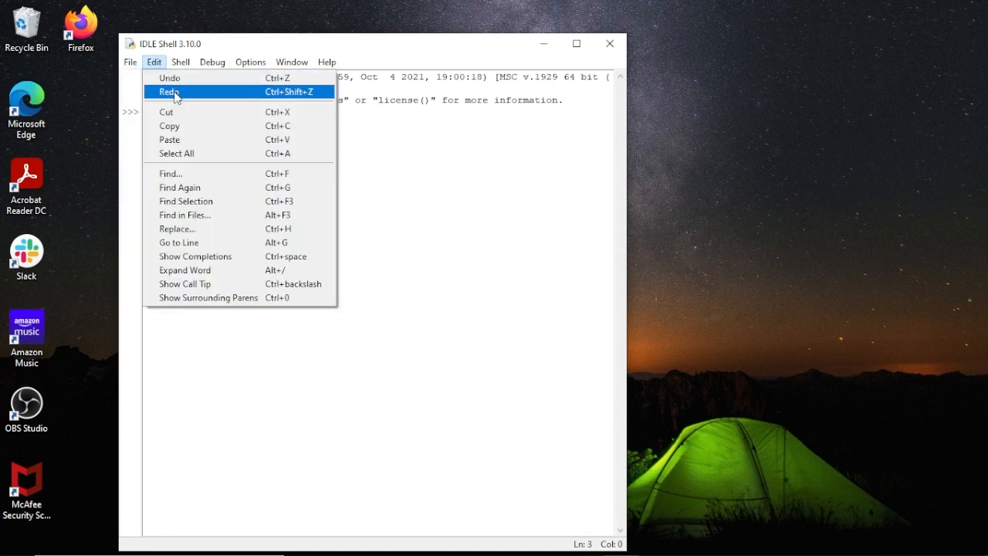
{"action": "mouse_move", "coordinate": [191, 65]}
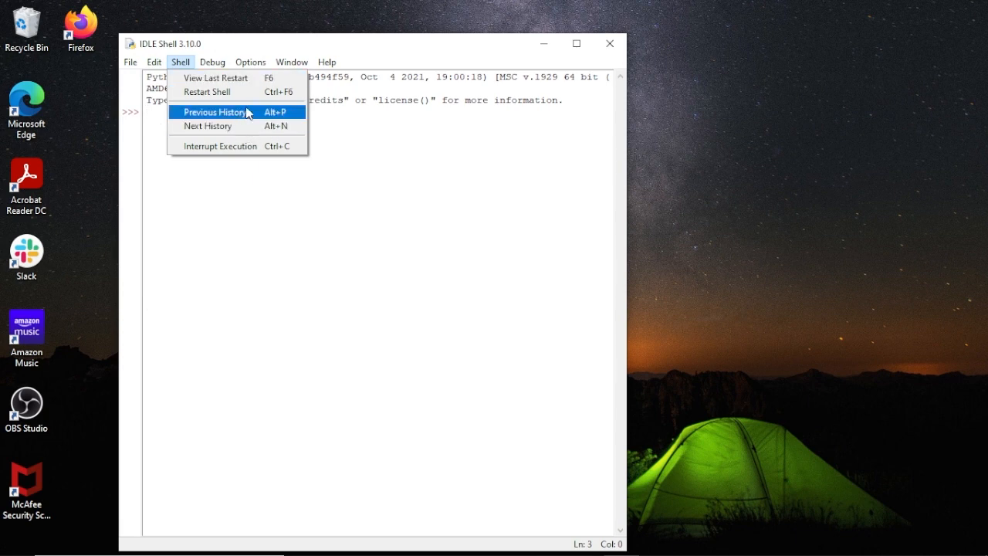
{"action": "mouse_move", "coordinate": [231, 63]}
{"action": "mouse_move", "coordinate": [343, 62]}
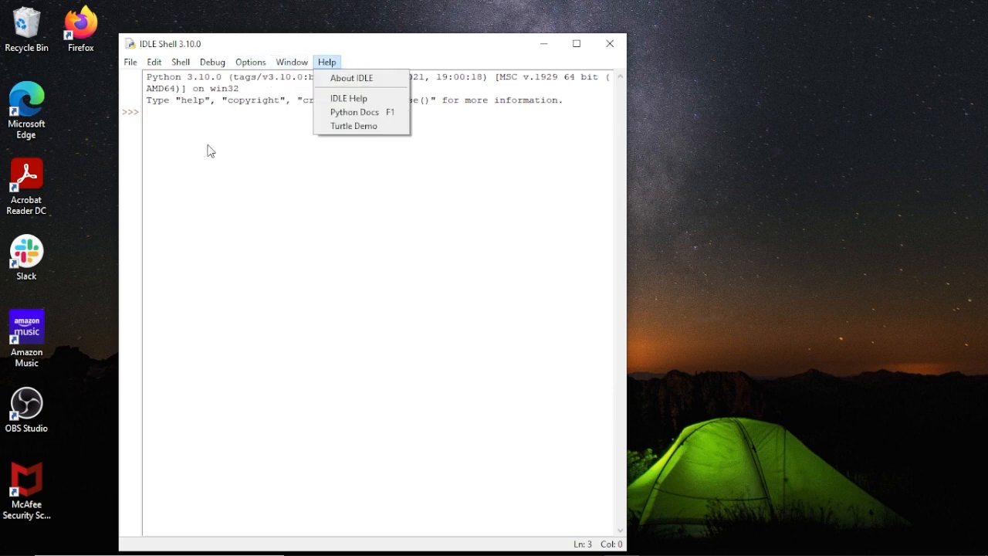
{"action": "left_click", "coordinate": [181, 123]}
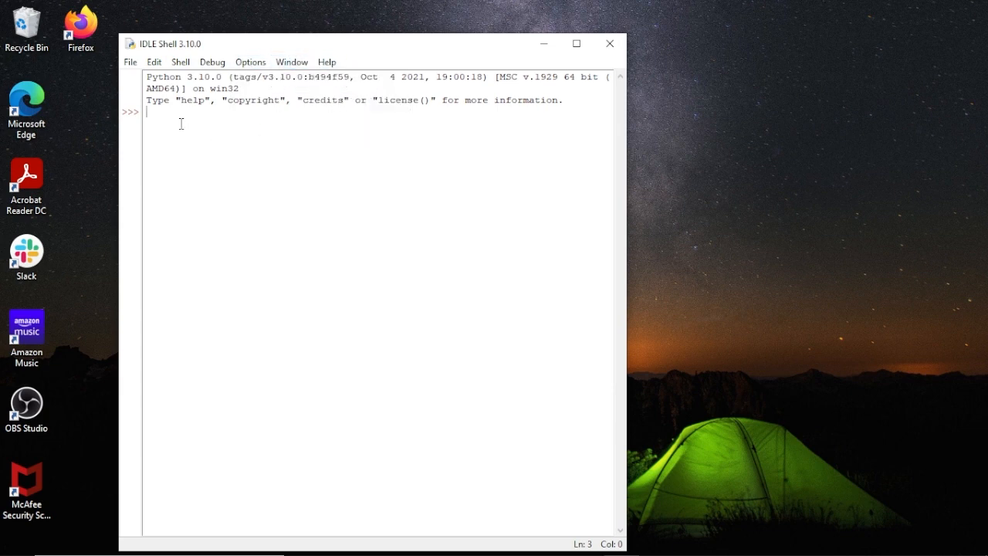
Run print("Hello World") in the IDLE shell and minimize its window
{"action": "type", "text": "pr"}
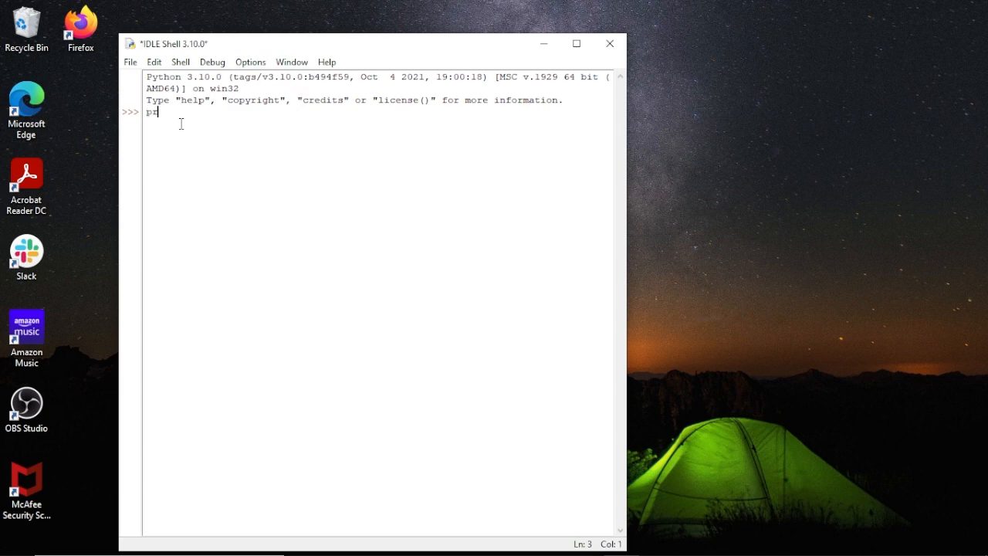
{"action": "type", "text": "int(\""}
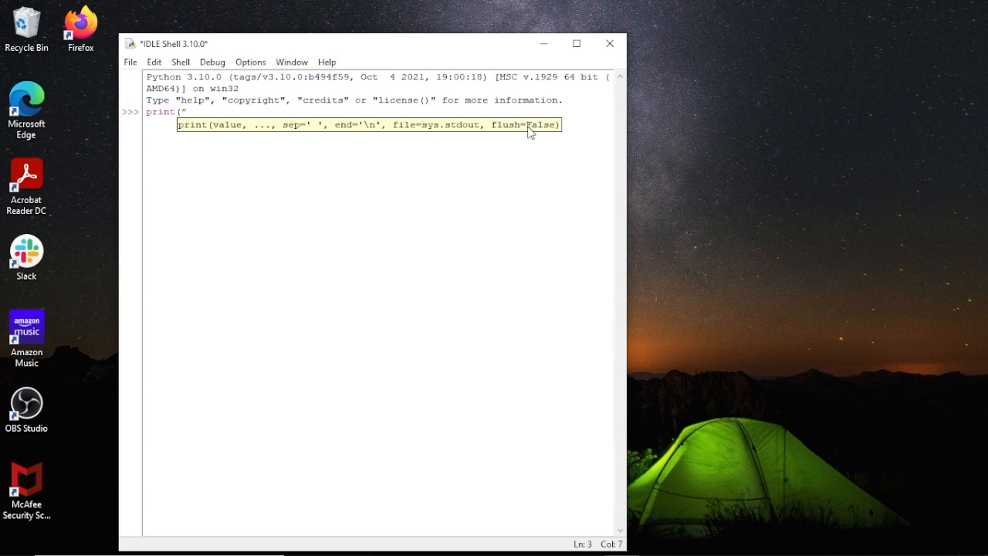
{"action": "type", "text": "ello"}
{"action": "type", "text": "Worl"}
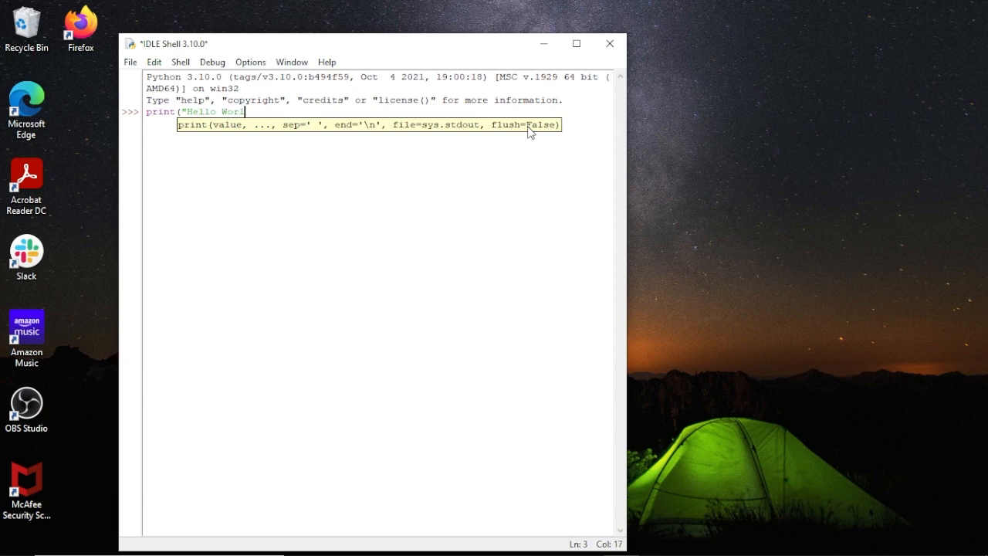
{"action": "type", "text": "d\")"}
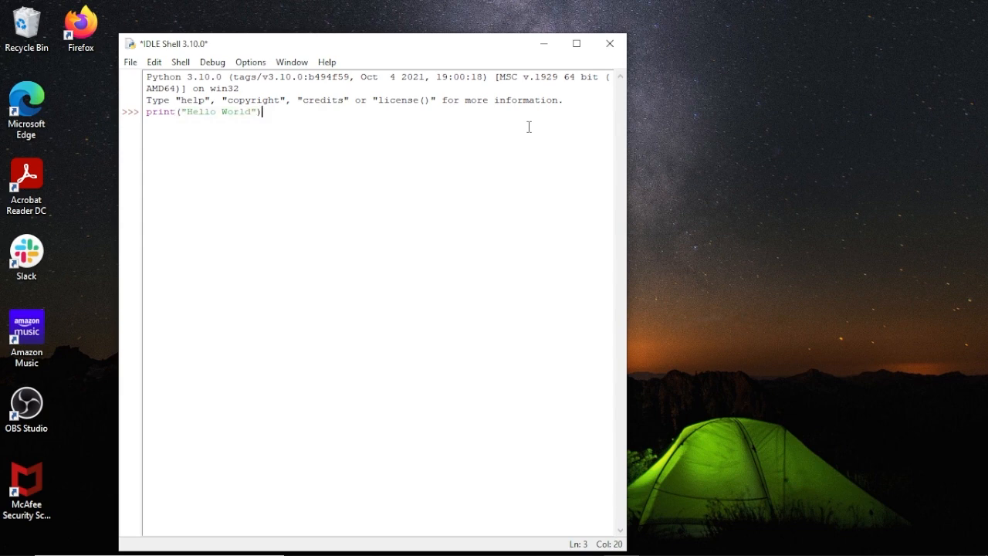
{"action": "key", "text": "Return"}
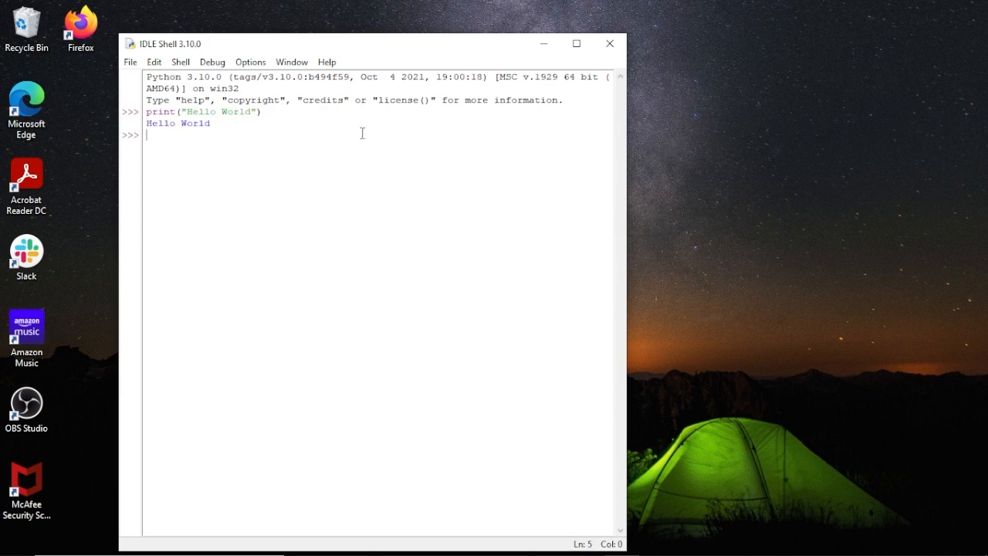
{"action": "left_click", "coordinate": [264, 114]}
{"action": "left_click", "coordinate": [544, 43]}
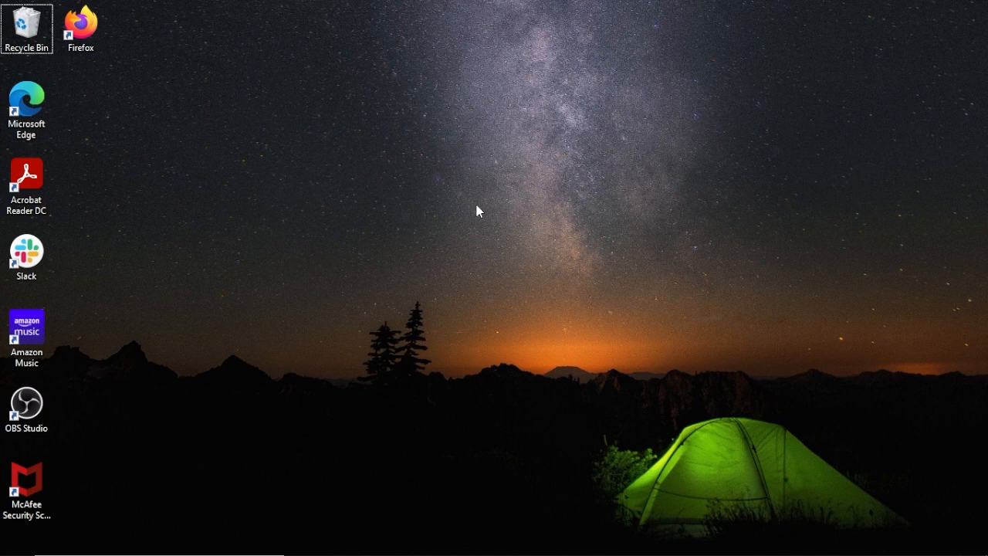
Switch to the Chrome window with the empty tab, search Google for pycharm and open the JetBrains PyCharm page
{"action": "mouse_move", "coordinate": [515, 542]}
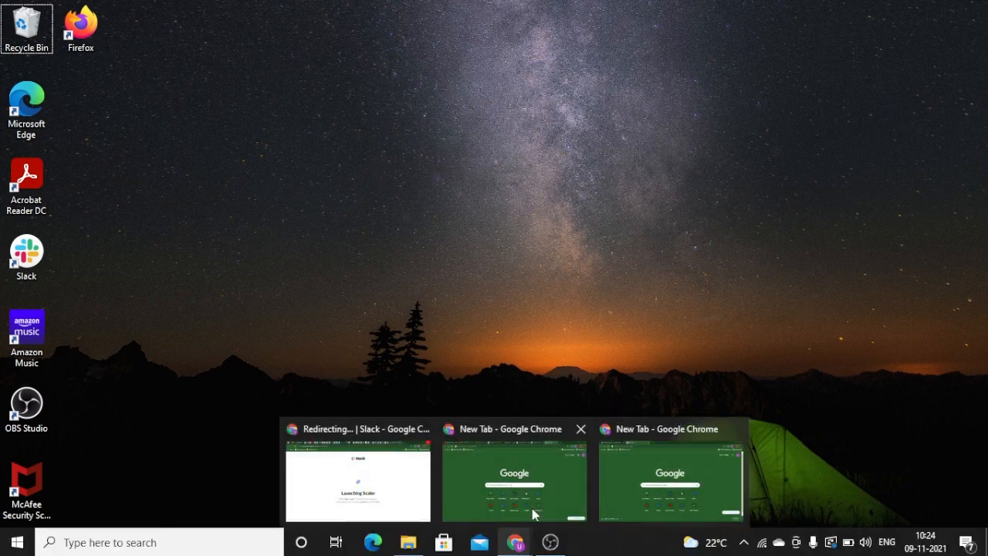
{"action": "left_click", "coordinate": [645, 457]}
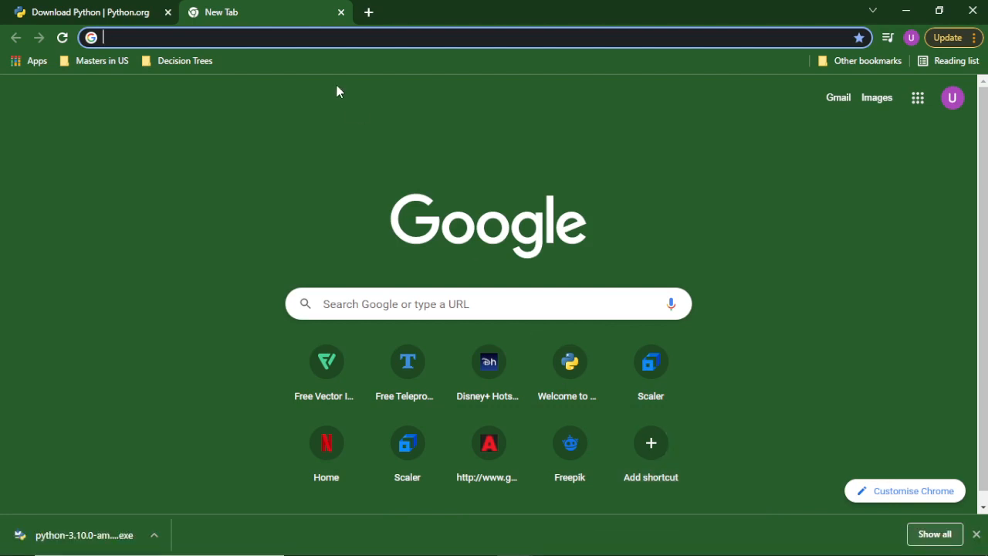
{"action": "type", "text": "pycharms"}
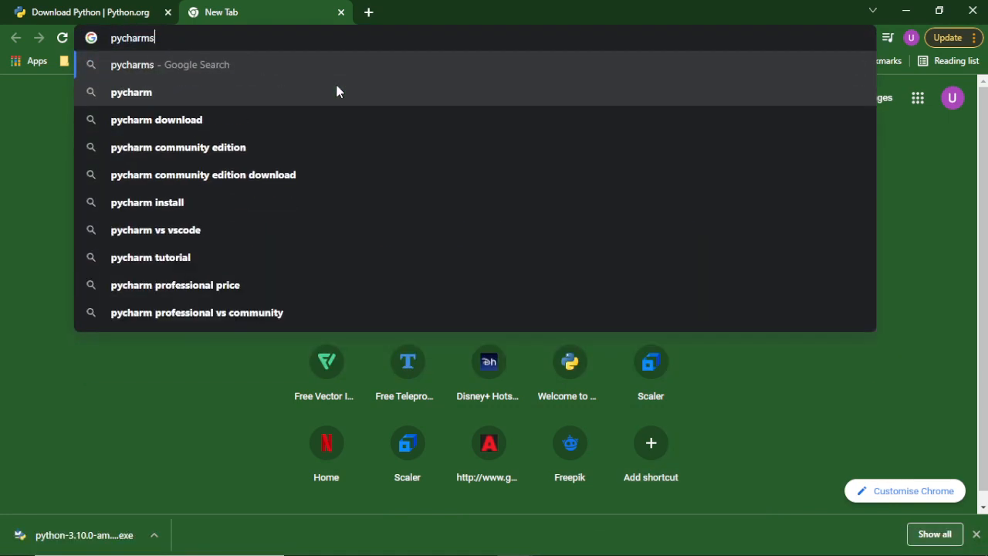
{"action": "key", "text": "BackSpace"}
{"action": "key", "text": "Return"}
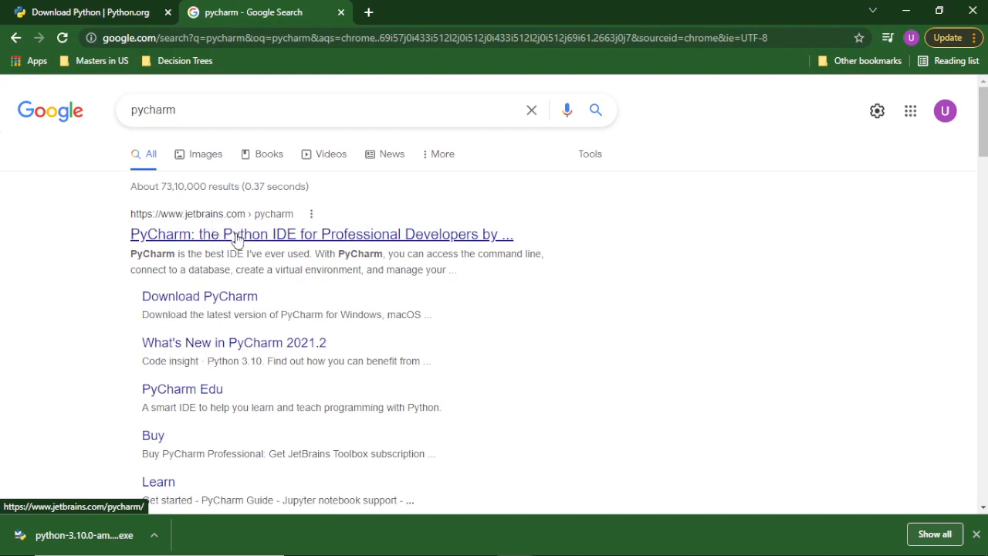
{"action": "left_click", "coordinate": [244, 240]}
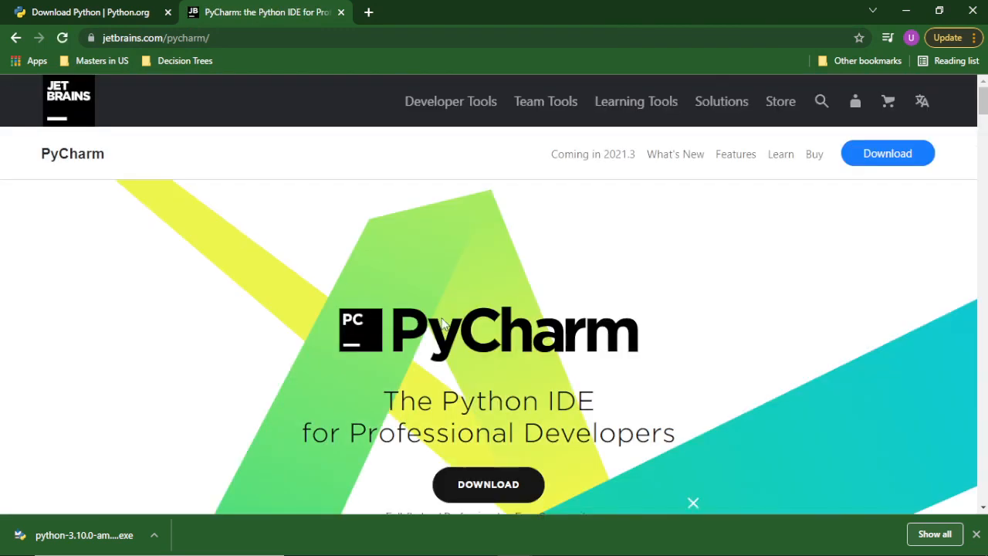
Dismiss the JetBrains Academy banner and open the PyCharm download page
{"action": "scroll", "coordinate": [442, 318], "scroll_direction": "down", "scroll_amount": 1}
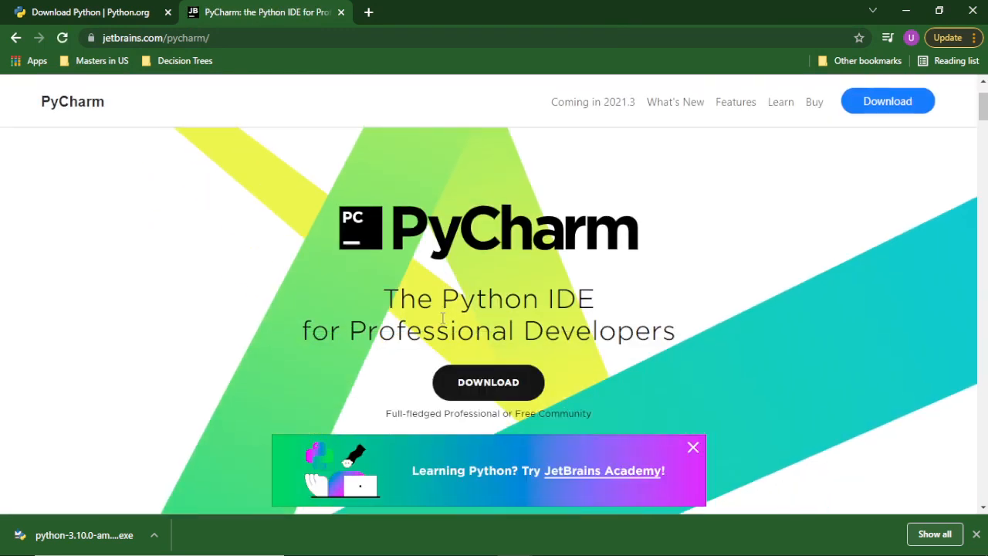
{"action": "left_click", "coordinate": [691, 448]}
{"action": "scroll", "coordinate": [730, 276], "scroll_direction": "up", "scroll_amount": 1}
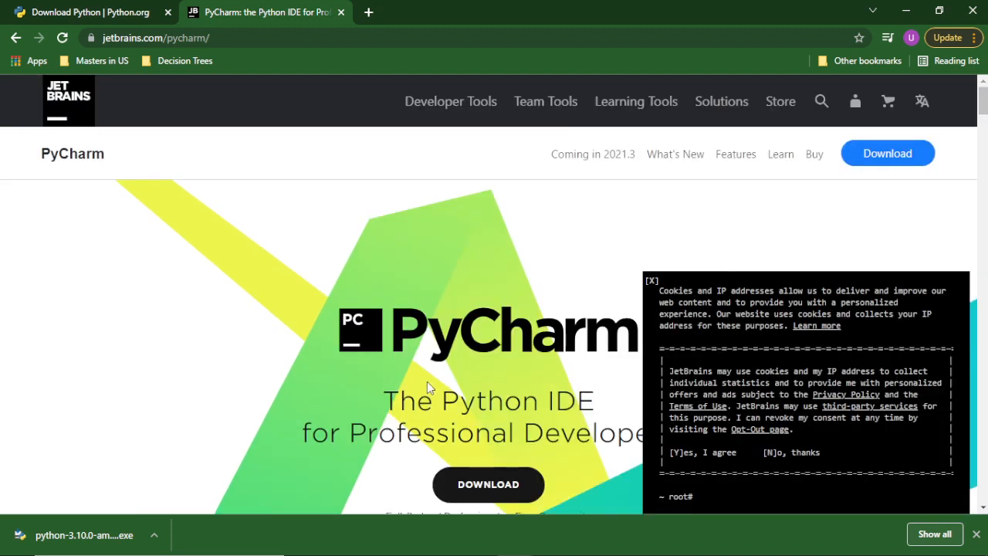
{"action": "scroll", "coordinate": [427, 381], "scroll_direction": "down", "scroll_amount": 1}
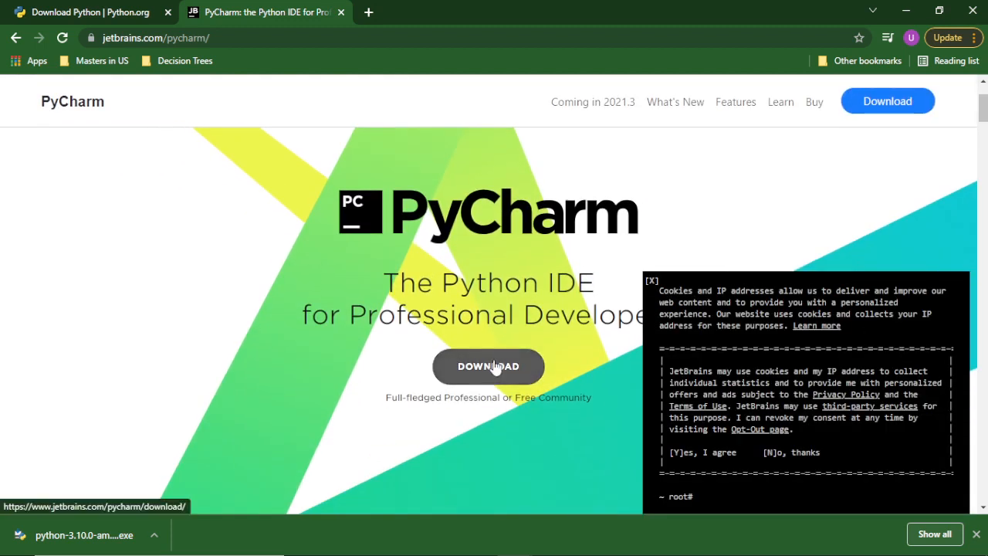
{"action": "scroll", "coordinate": [384, 294], "scroll_direction": "up", "scroll_amount": 1}
{"action": "scroll", "coordinate": [381, 288], "scroll_direction": "down", "scroll_amount": 1}
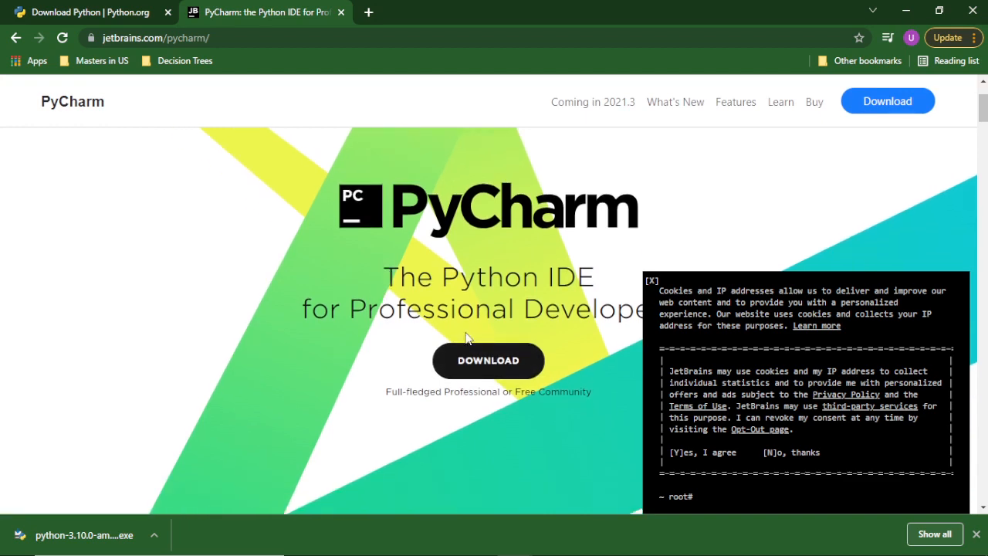
{"action": "left_click", "coordinate": [488, 363]}
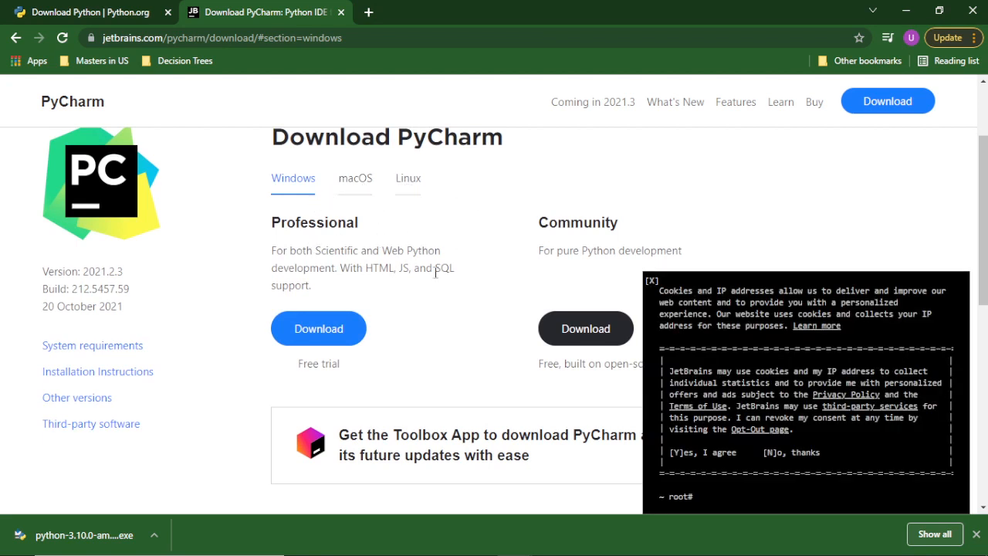
Look at the macOS download options for PyCharm and return to the Windows ones
{"action": "left_click", "coordinate": [355, 188]}
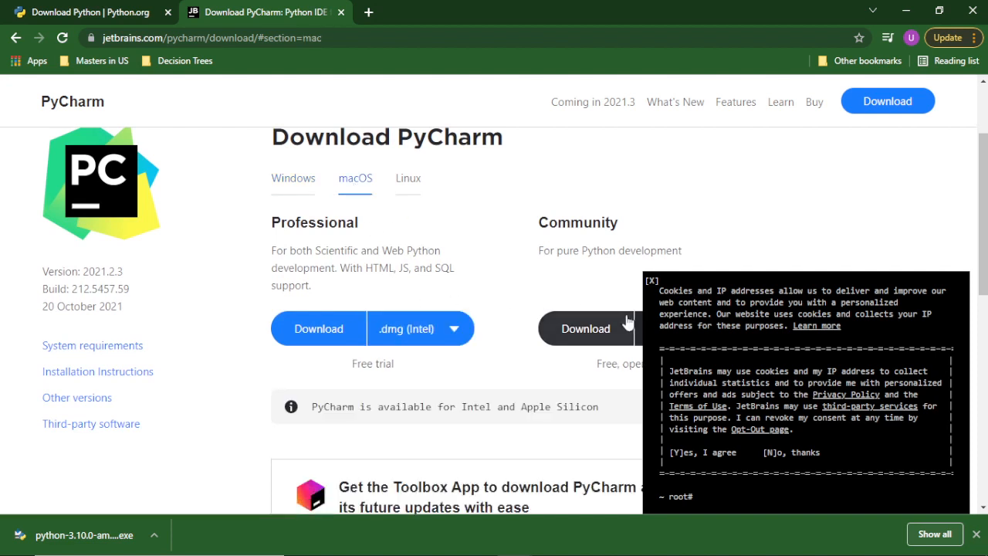
{"action": "scroll", "coordinate": [585, 259], "scroll_direction": "down", "scroll_amount": 2}
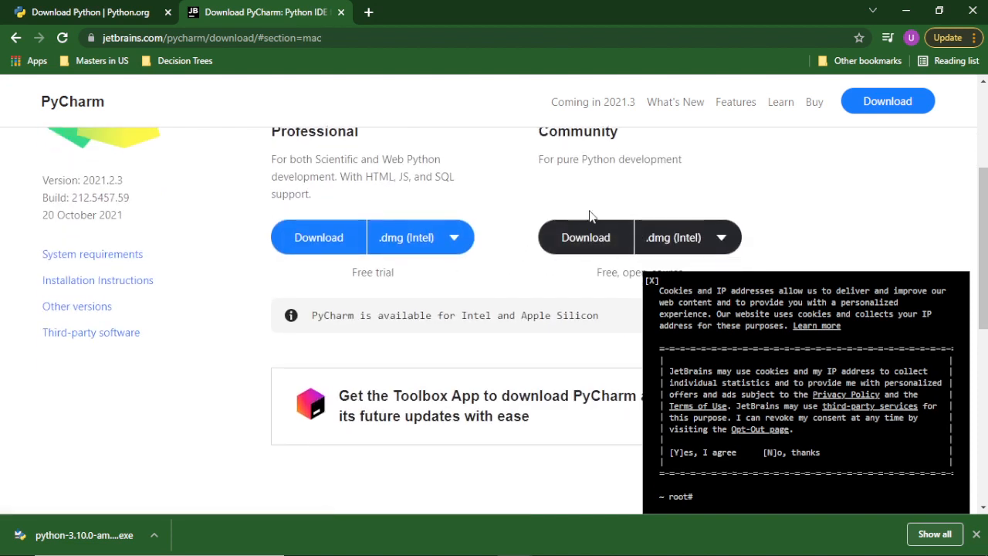
{"action": "scroll", "coordinate": [540, 257], "scroll_direction": "up", "scroll_amount": 3}
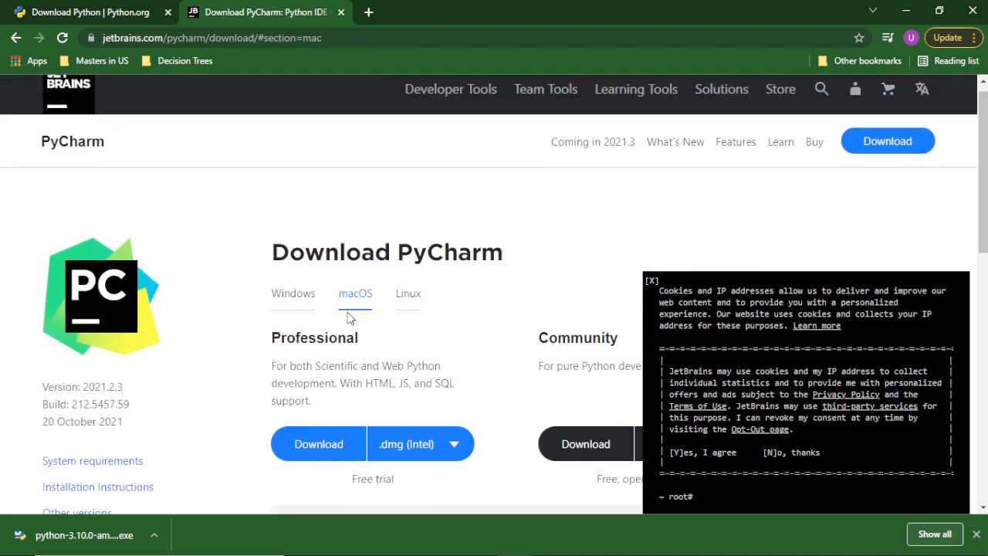
{"action": "left_click", "coordinate": [305, 301]}
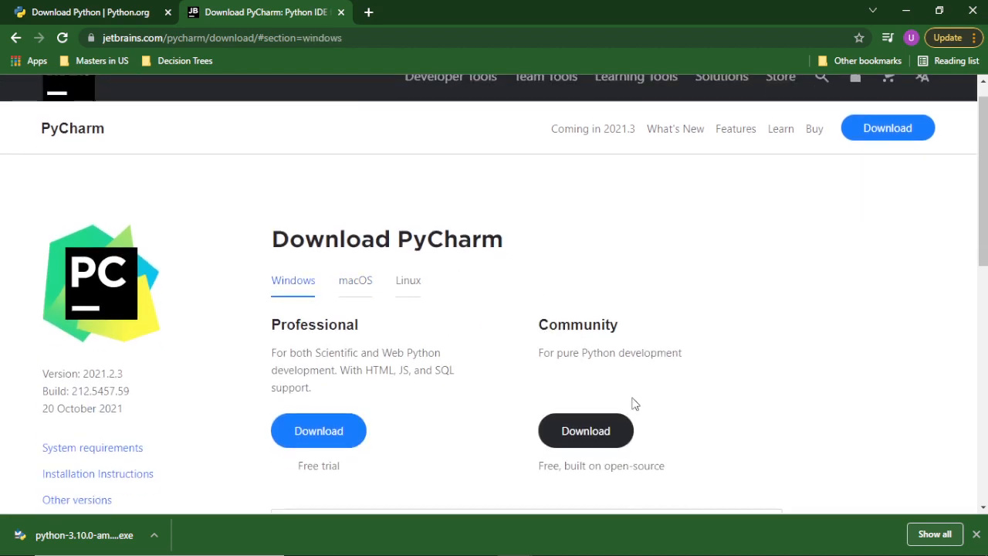
Download the free PyCharm Community edition for Windows and launch its installer
{"action": "scroll", "coordinate": [633, 403], "scroll_direction": "down", "scroll_amount": 1}
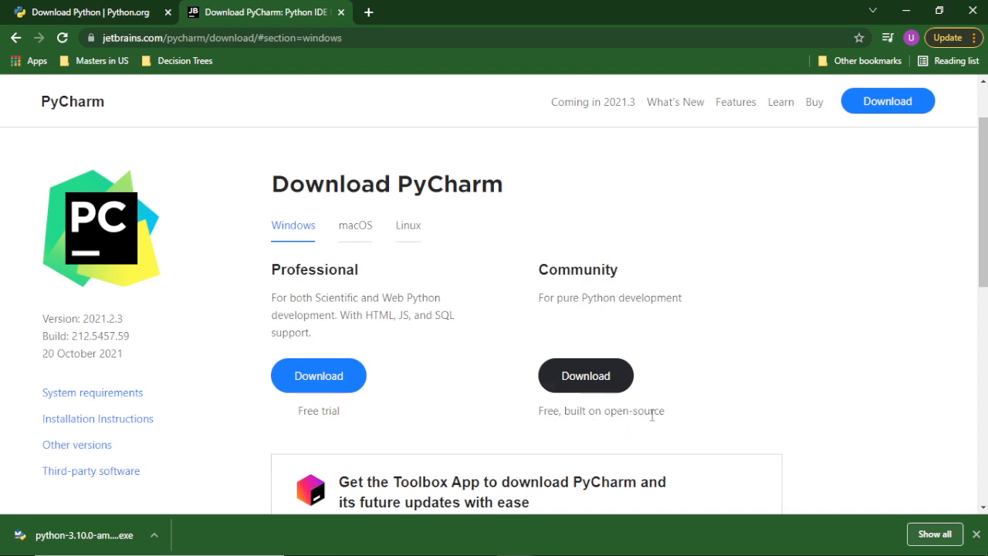
{"action": "left_click", "coordinate": [592, 377]}
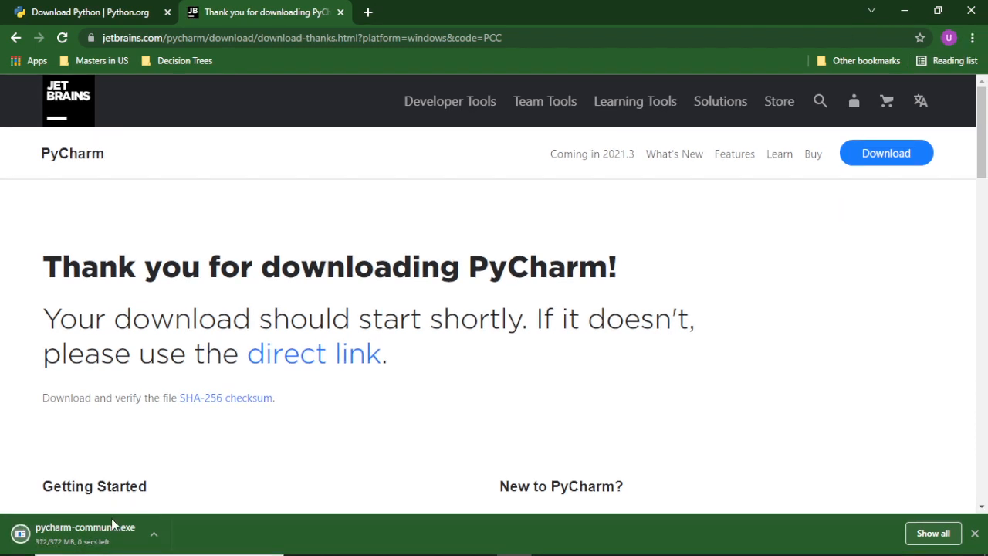
{"action": "left_click", "coordinate": [154, 534]}
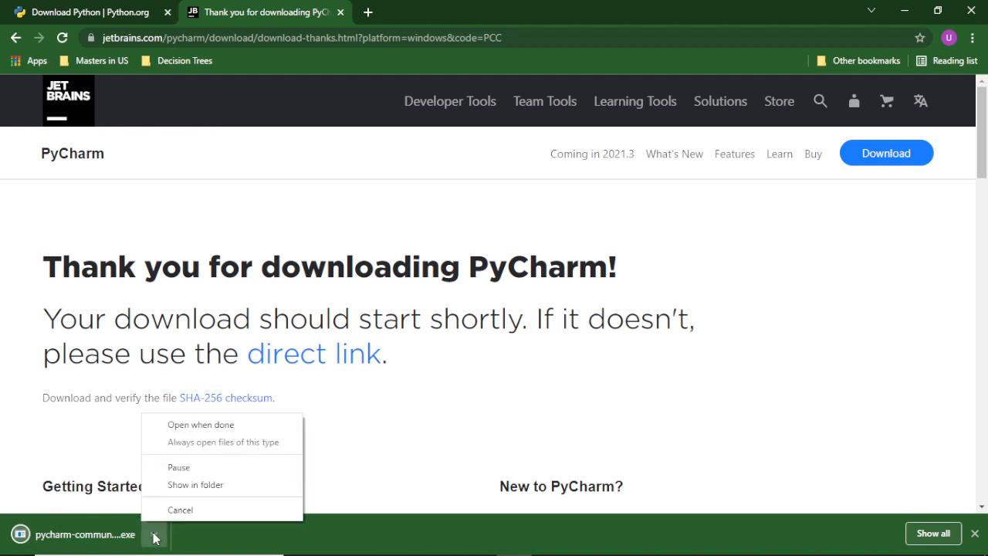
{"action": "left_click", "coordinate": [210, 488]}
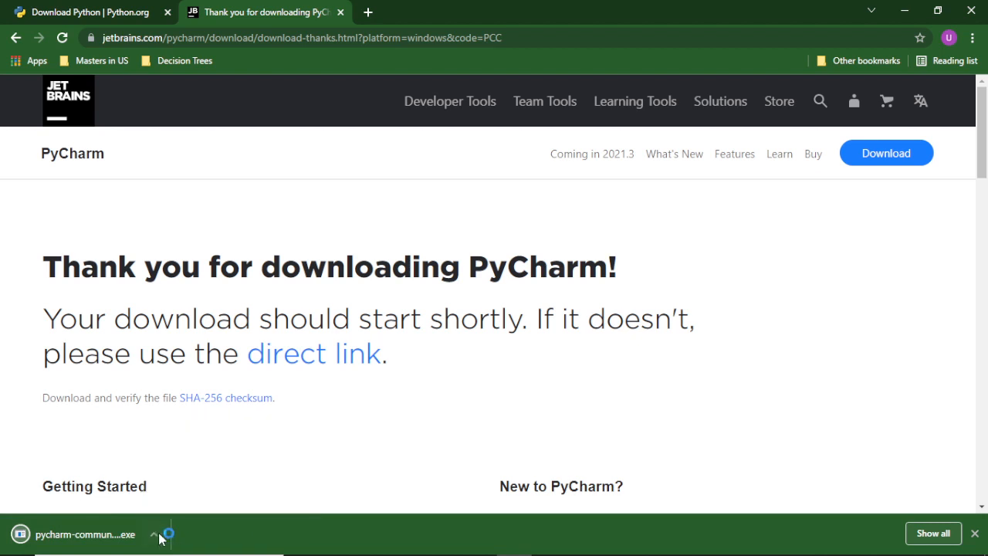
{"action": "left_click", "coordinate": [155, 535]}
{"action": "left_click", "coordinate": [233, 419]}
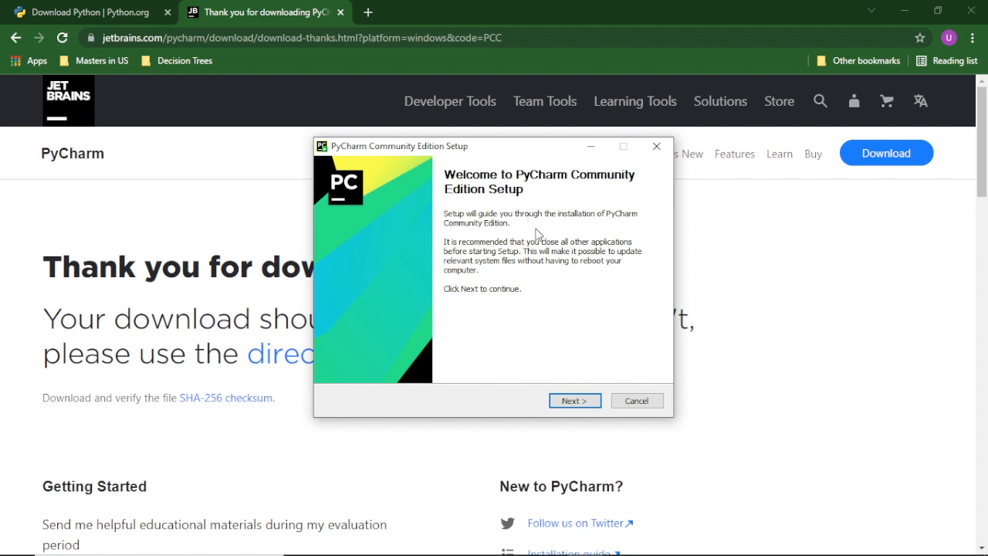
Proceed past the setup's welcome page and accept the default destination folder \Program Files\JetBrains\PyCharm Community Edition 2021.2.3
{"action": "left_click", "coordinate": [573, 401]}
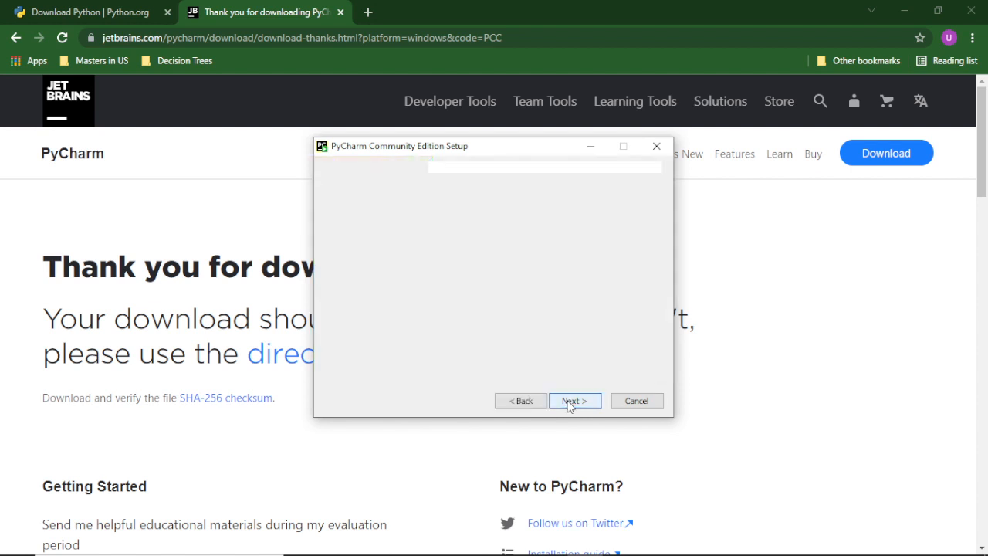
{"action": "left_click", "coordinate": [515, 313]}
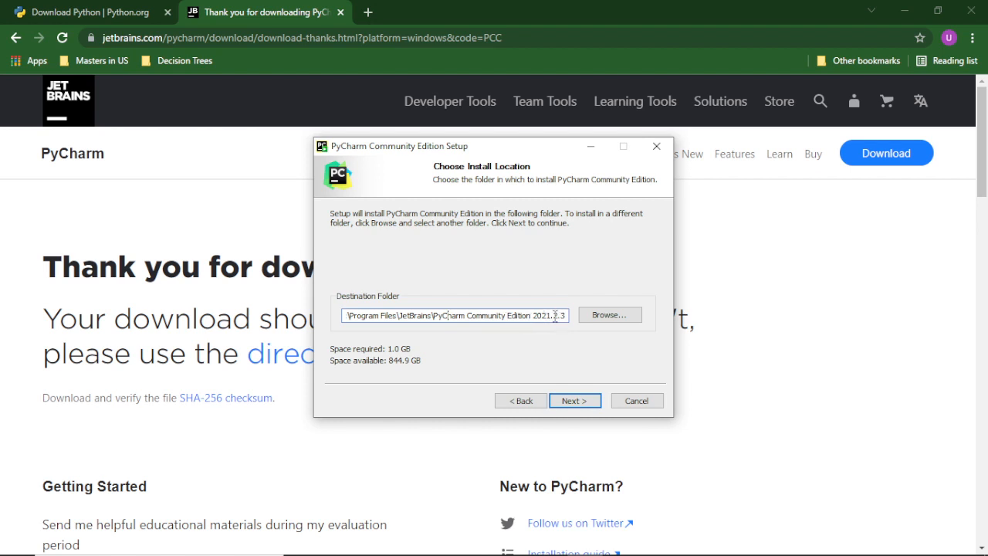
{"action": "left_click", "coordinate": [620, 316]}
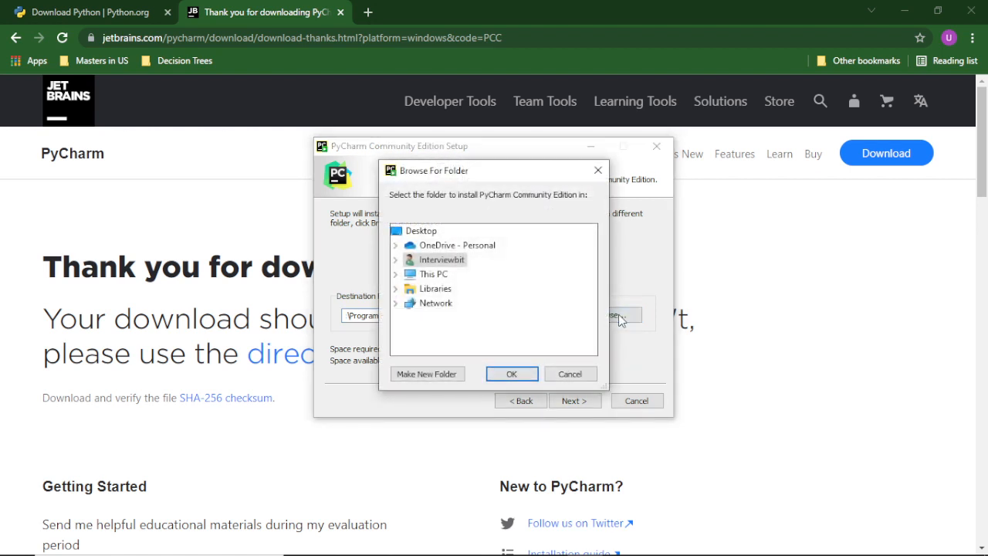
{"action": "left_click", "coordinate": [597, 170]}
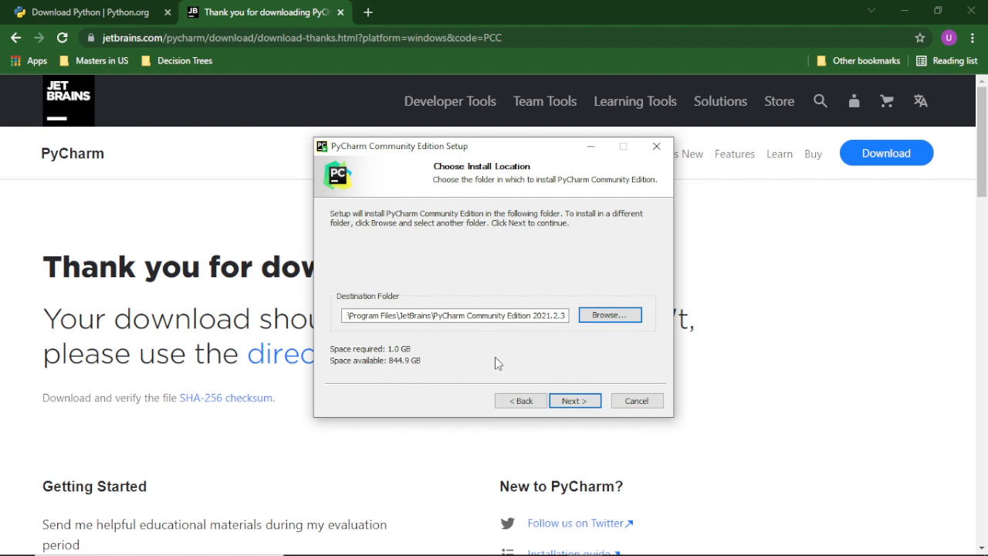
{"action": "left_click", "coordinate": [574, 402]}
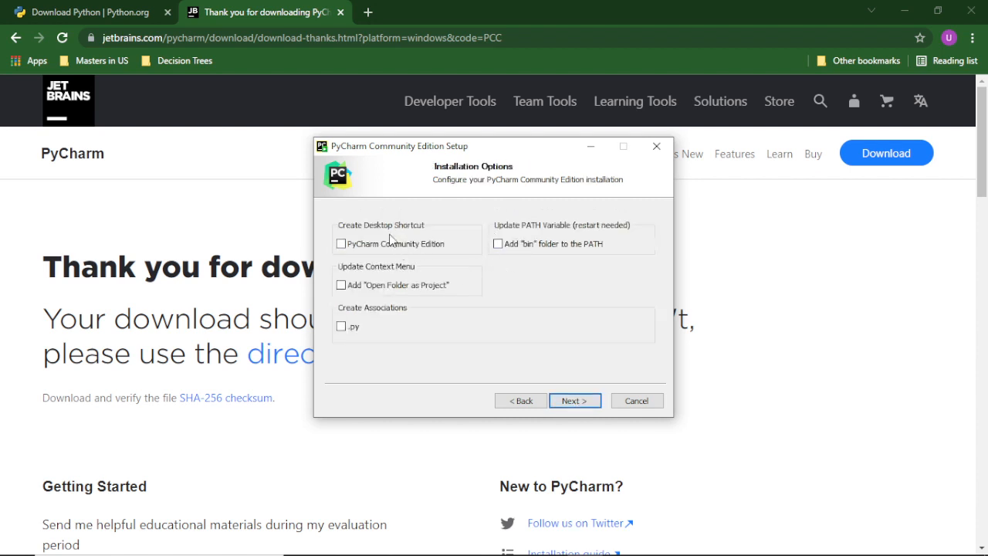
Enable the PyCharm Community Edition desktop shortcut and adding the "bin" folder to the PATH, and proceed past the installation options
{"action": "left_click", "coordinate": [341, 244]}
{"action": "left_click", "coordinate": [498, 244]}
{"action": "left_click", "coordinate": [585, 403]}
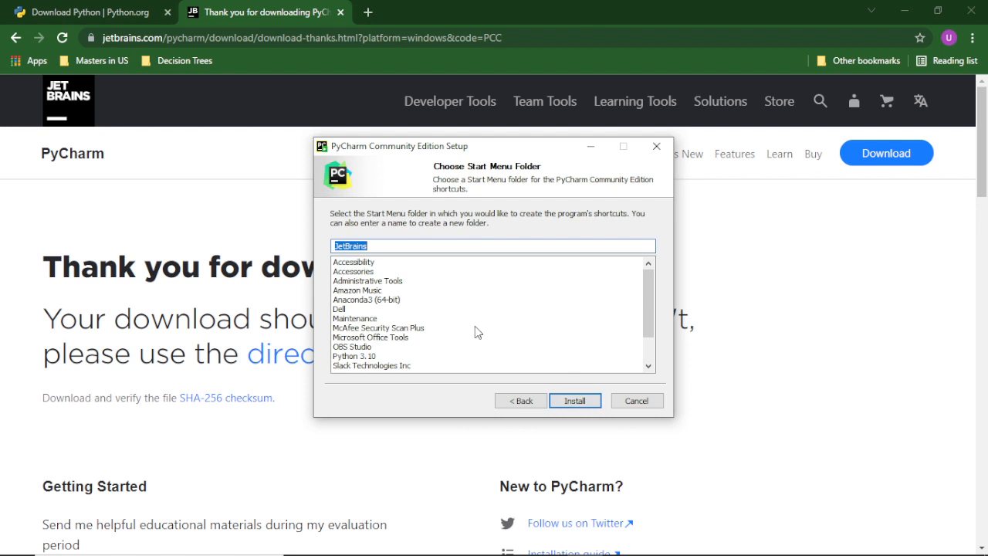
Install PyCharm with JetBrains as the Start Menu folder and finish the setup, choosing a manual reboot
{"action": "scroll", "coordinate": [476, 332], "scroll_direction": "down", "scroll_amount": 1}
{"action": "scroll", "coordinate": [476, 332], "scroll_direction": "down", "scroll_amount": 1}
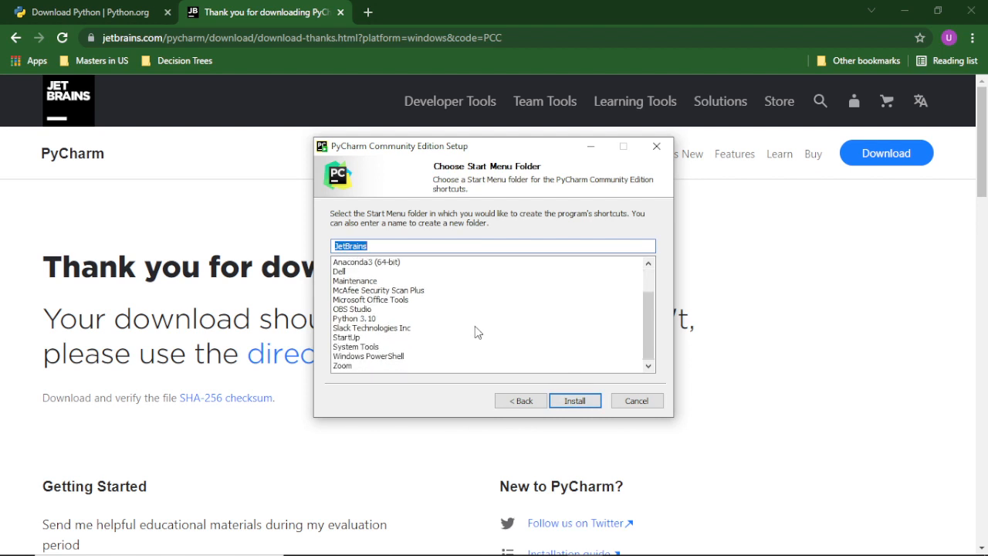
{"action": "scroll", "coordinate": [476, 332], "scroll_direction": "up", "scroll_amount": 2}
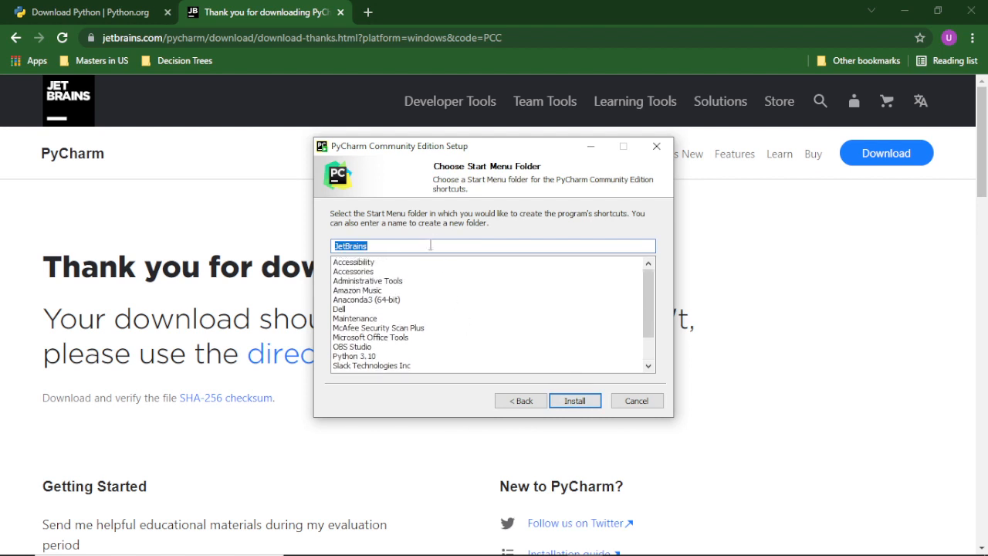
{"action": "left_click", "coordinate": [388, 247]}
{"action": "left_click", "coordinate": [580, 401]}
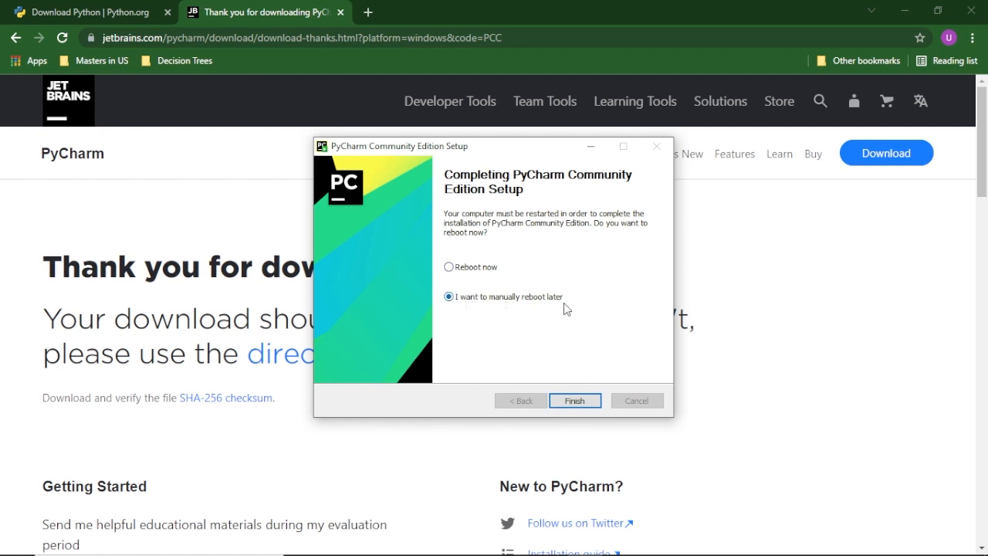
{"action": "left_click", "coordinate": [579, 400]}
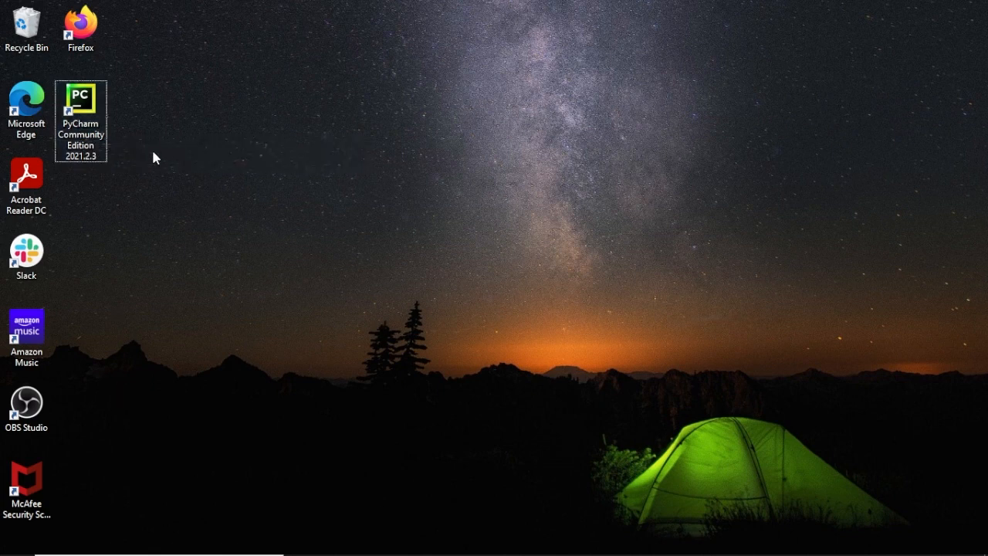
Locate PyCharm Community Edition 2021.2.3 in the JetBrains folder of the installed apps and launch it from its desktop shortcut
{"action": "mouse_move", "coordinate": [22, 549]}
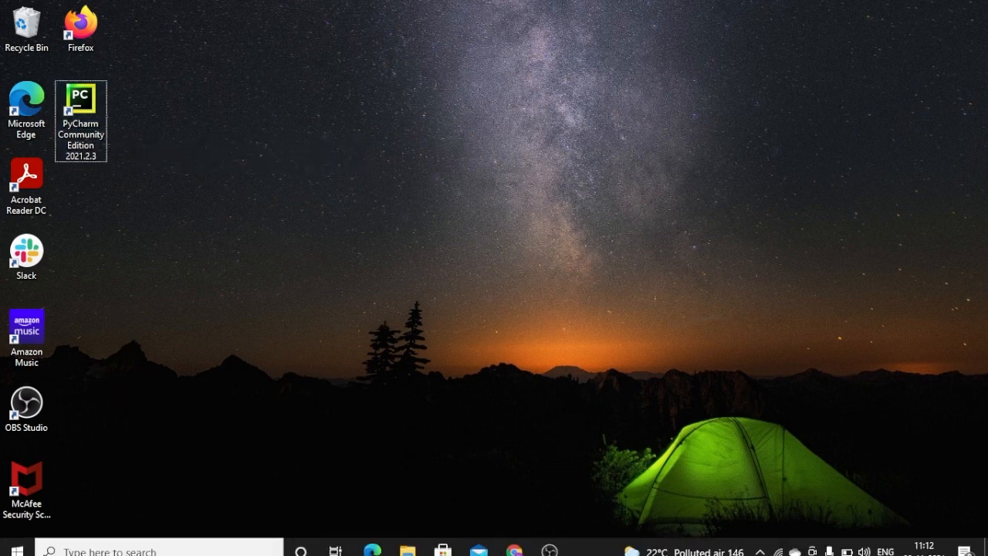
{"action": "left_click", "coordinate": [17, 542]}
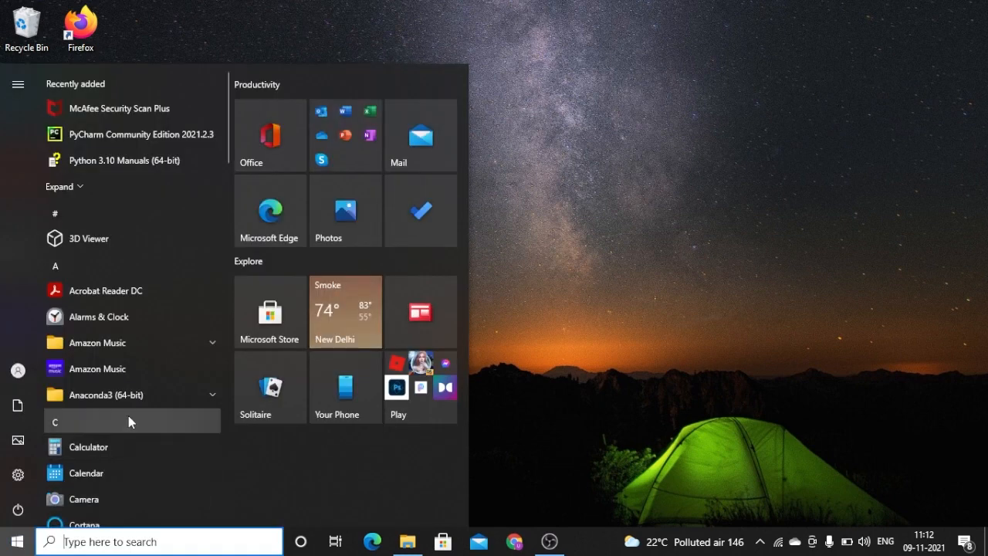
{"action": "scroll", "coordinate": [137, 404], "scroll_direction": "down", "scroll_amount": 5}
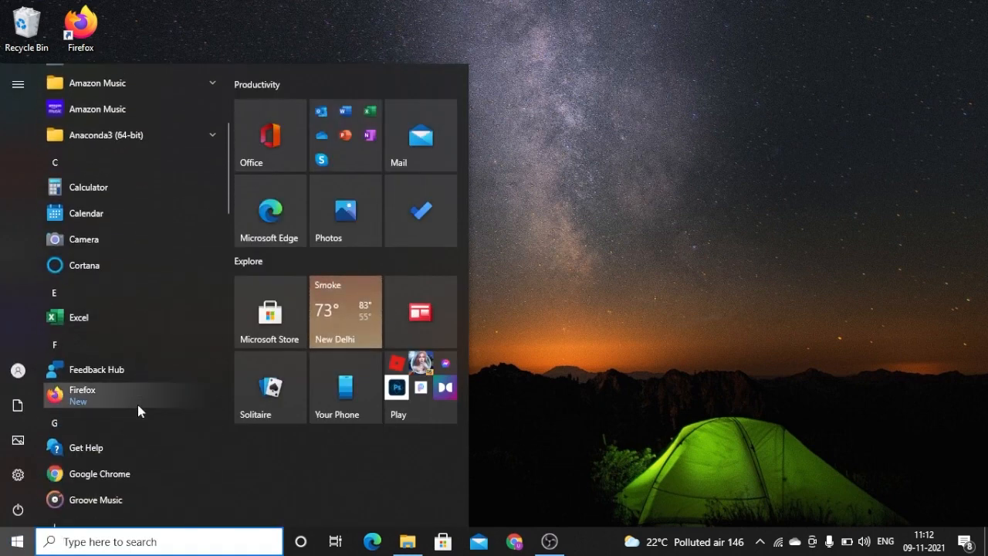
{"action": "scroll", "coordinate": [137, 404], "scroll_direction": "down", "scroll_amount": 3}
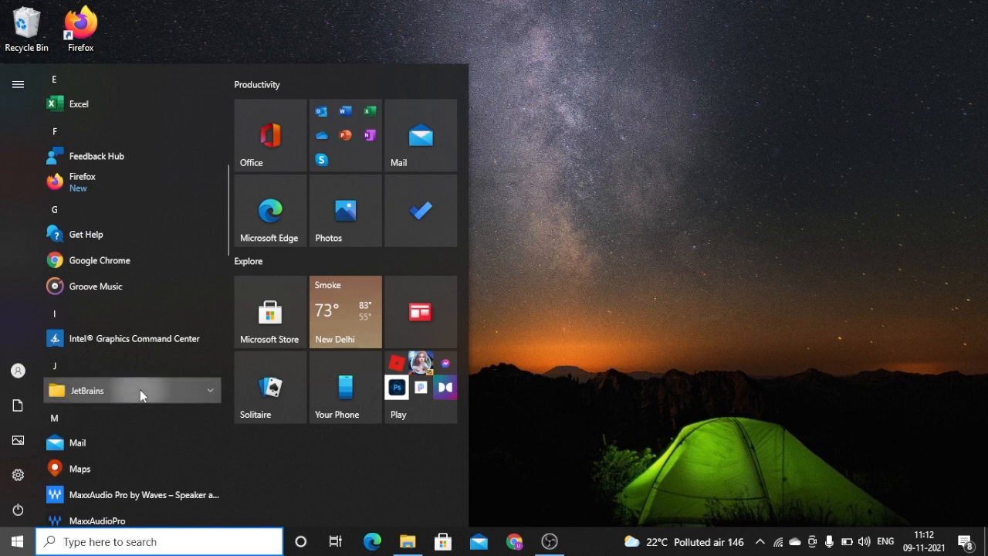
{"action": "left_click", "coordinate": [140, 389]}
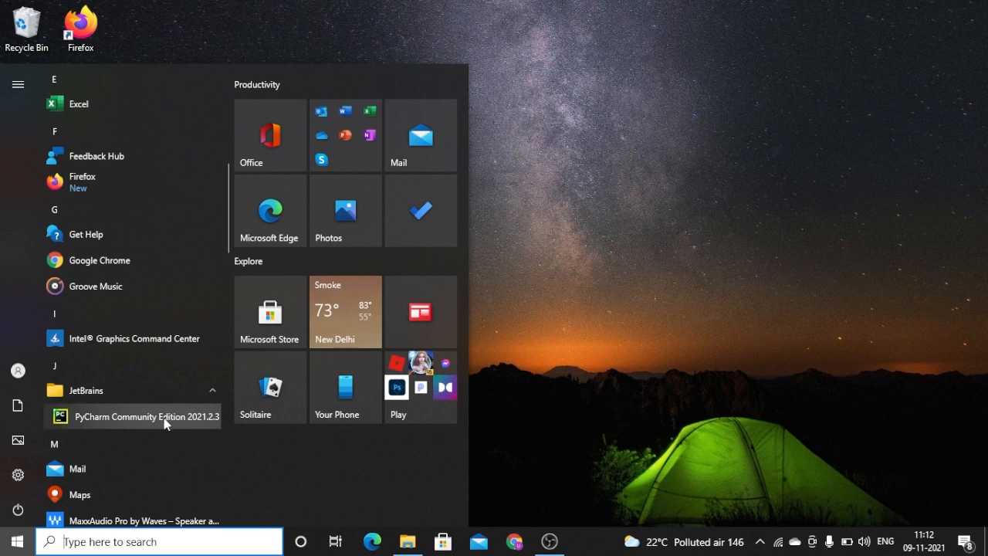
{"action": "left_click_drag", "start_coordinate": [164, 423], "coordinate": [703, 384]}
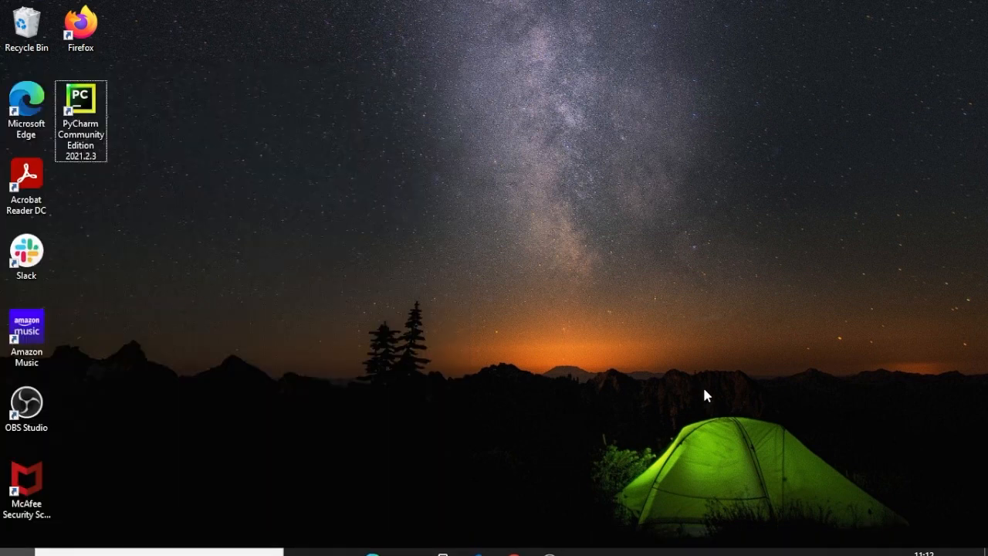
{"action": "double_click", "coordinate": [88, 114]}
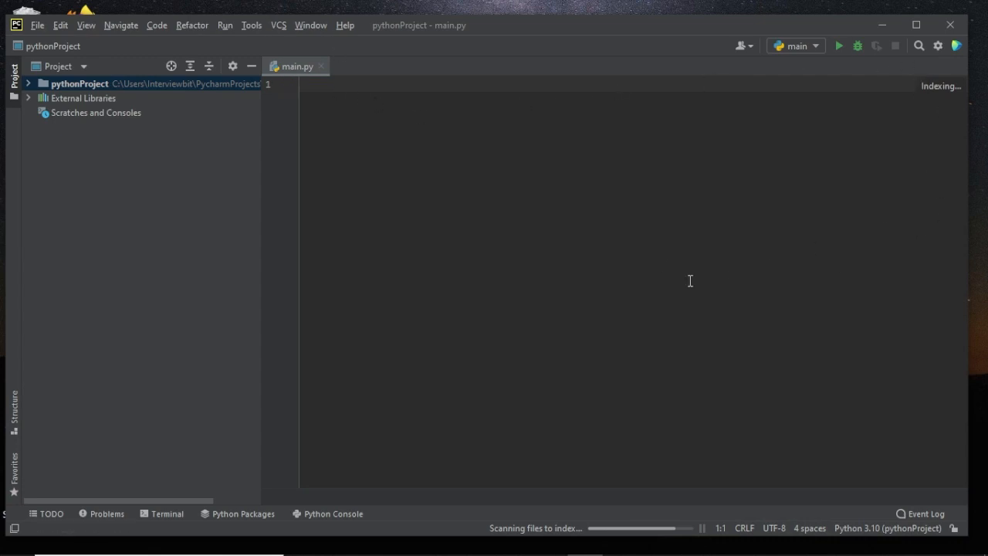
Write print("Hello World") on line 1 of main.py and run the main configuration
{"action": "left_click", "coordinate": [351, 105]}
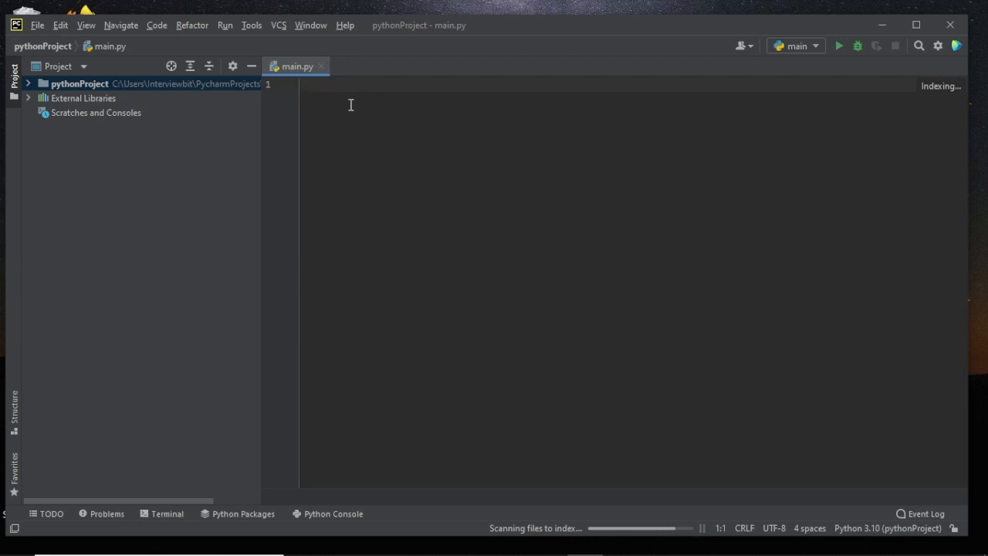
{"action": "type", "text": "print"}
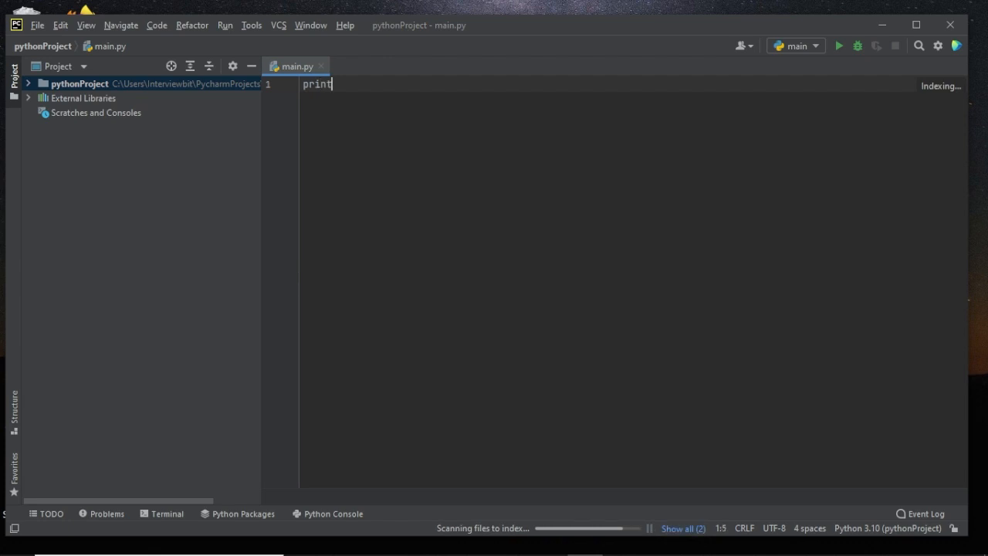
{"action": "type", "text": "("}
{"action": "type", "text": "\"Hello Wo"}
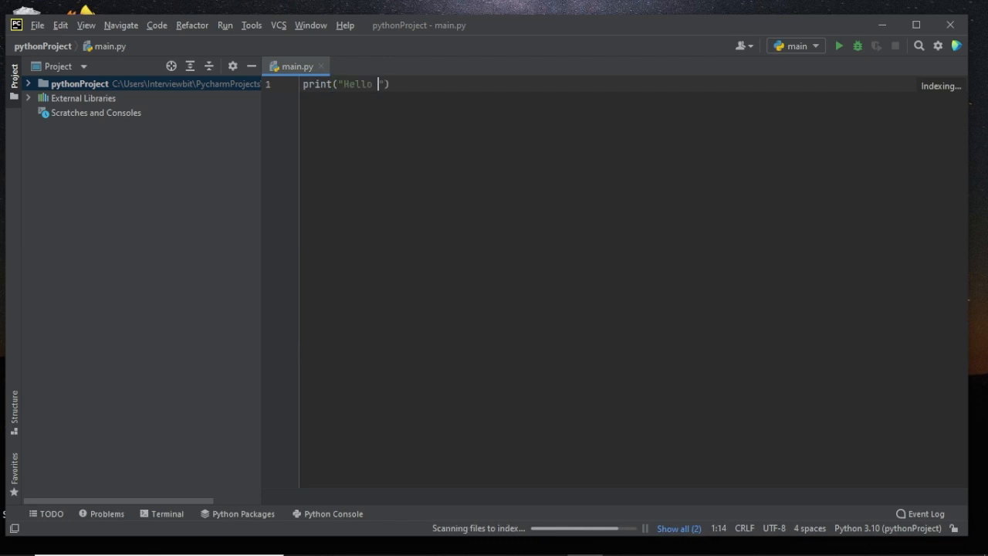
{"action": "type", "text": "rls\\d"}
{"action": "key", "text": "BackSpace"}
{"action": "key", "text": "BackSpace"}
{"action": "key", "text": "BackSpace"}
{"action": "type", "text": "d"}
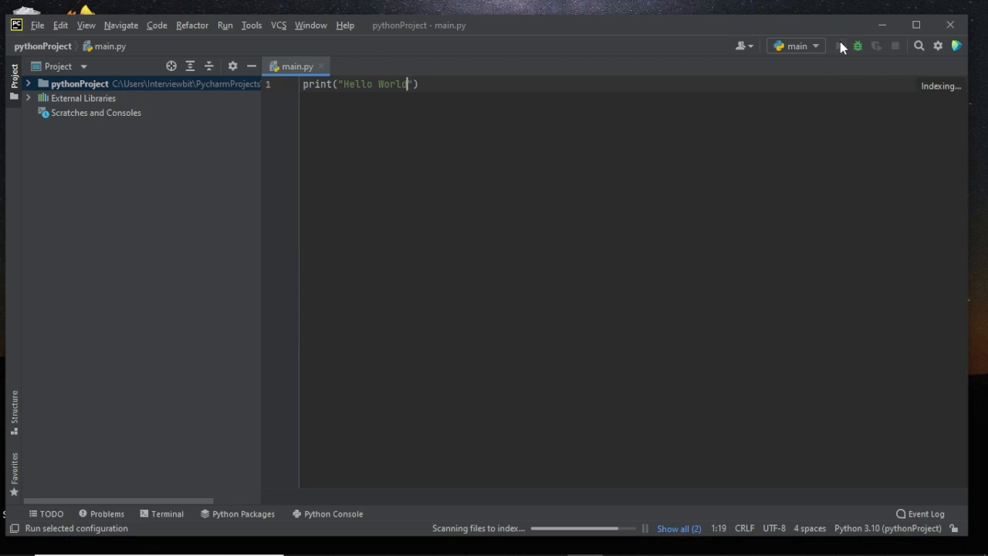
{"action": "left_click", "coordinate": [839, 45]}
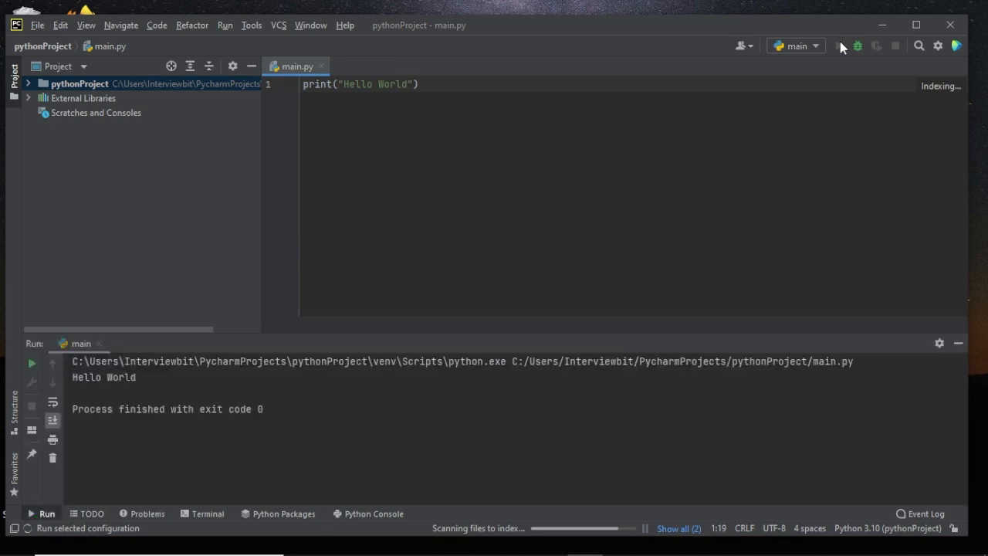